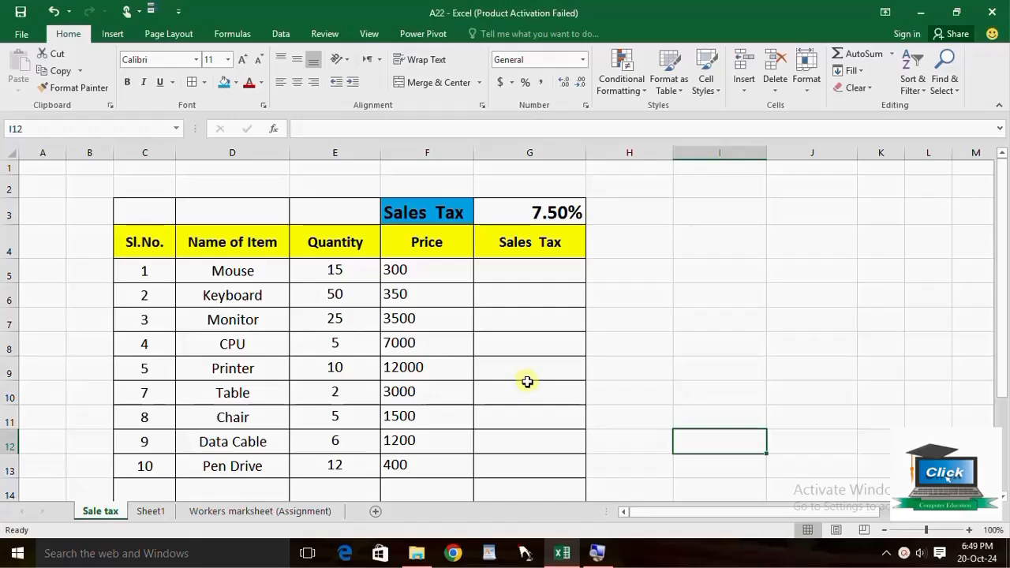
scroll(527, 382, "down", 1)
scroll(528, 382, "up", 1)
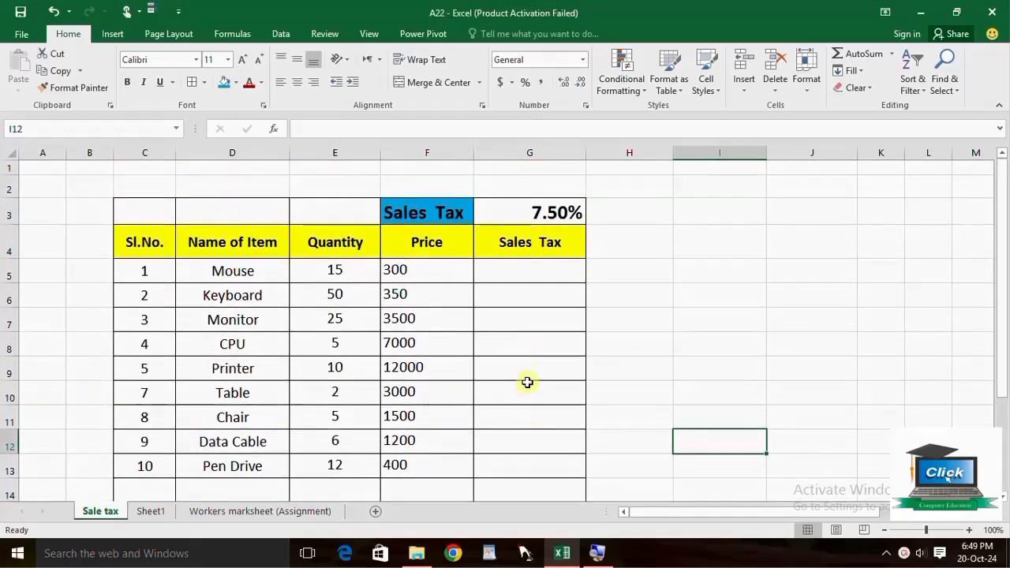
scroll(527, 382, "down", 1)
scroll(527, 382, "up", 1)
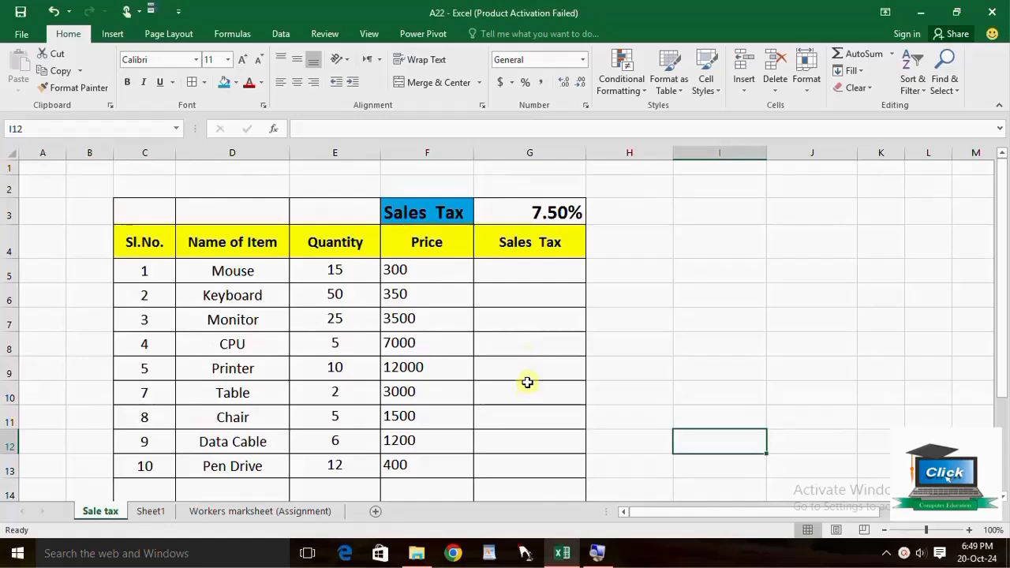
scroll(527, 382, "down", 1)
scroll(527, 382, "up", 1)
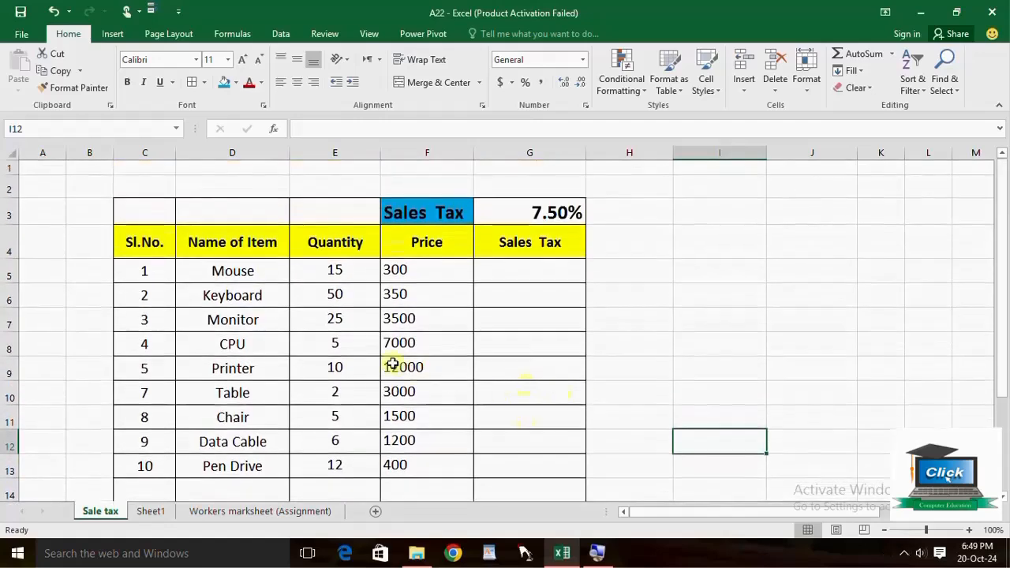
scroll(352, 320, "down", 1)
scroll(352, 321, "up", 1)
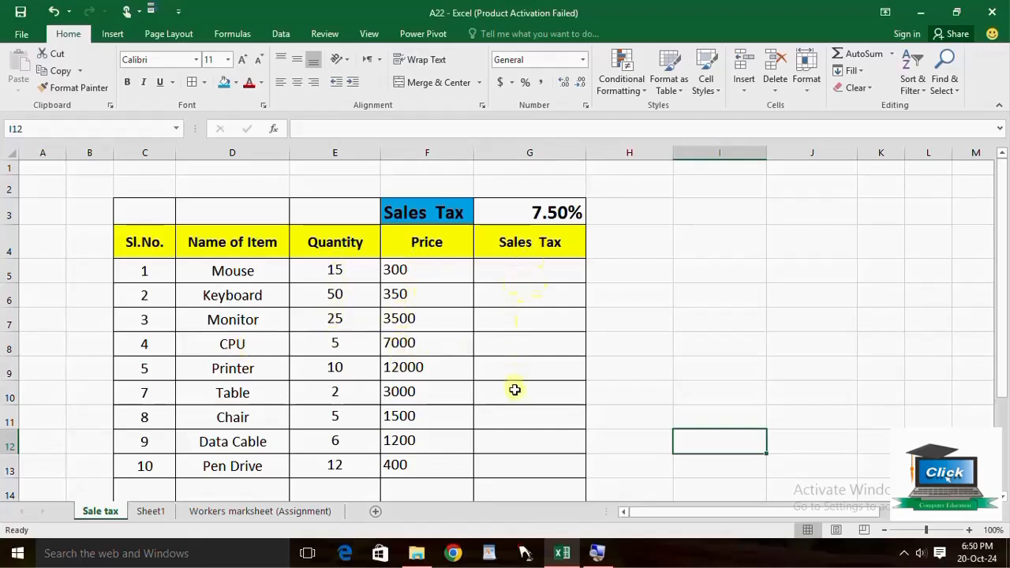
- Calculate the sales tax for Mouse in G5 with the formula =(E5*F5)*G3
left_click(512, 271)
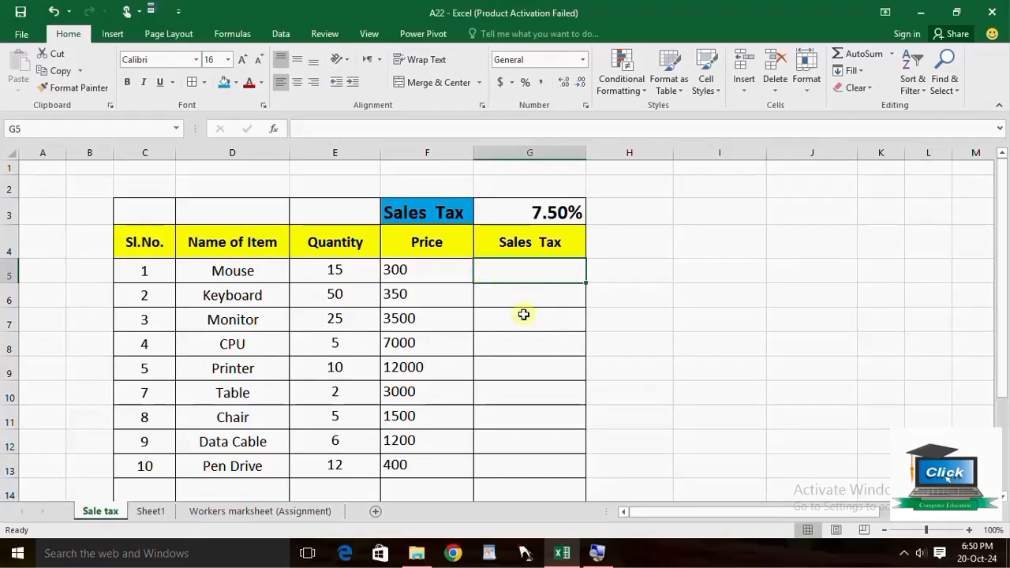
type("=(")
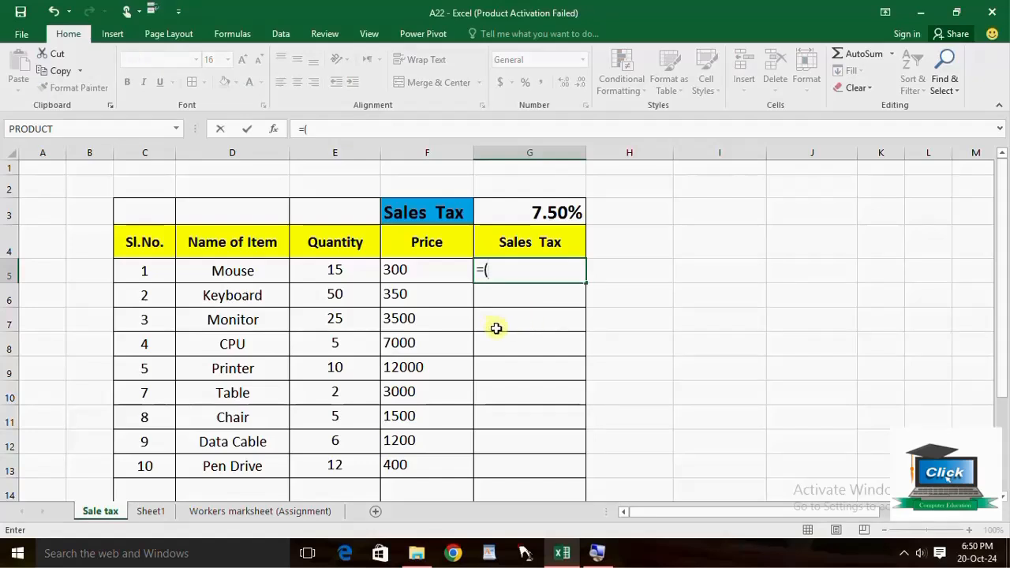
left_click(335, 271)
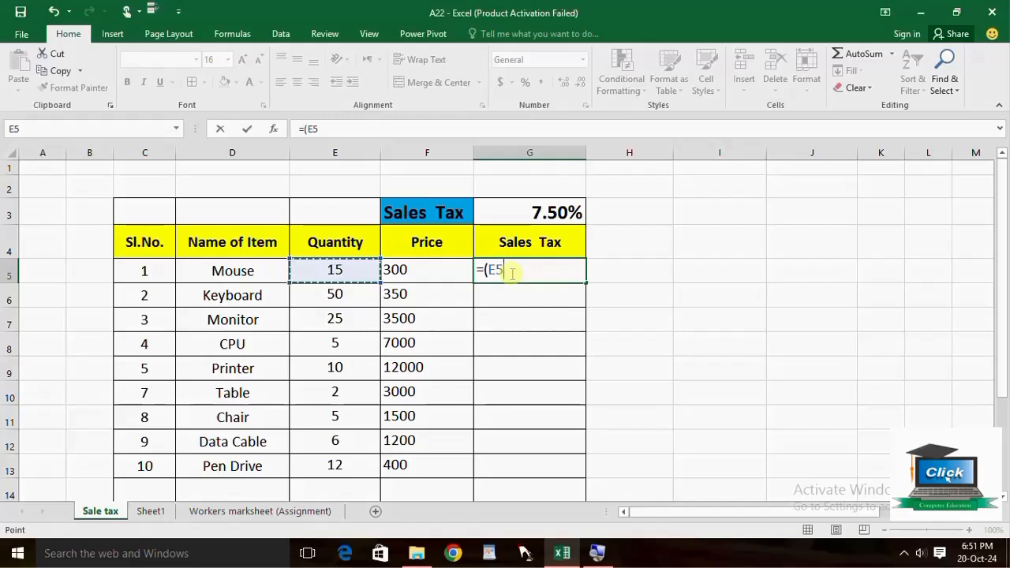
type("*")
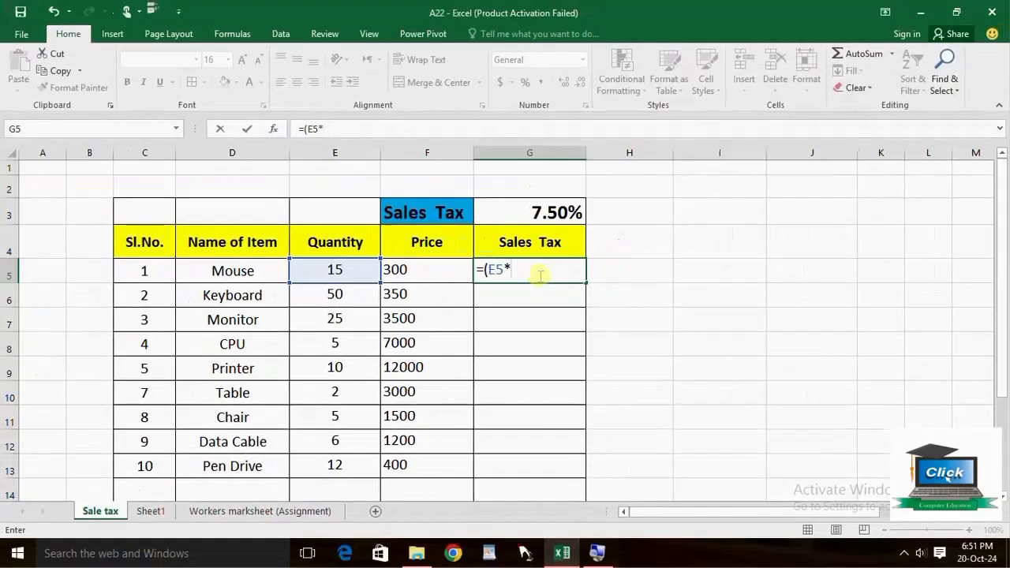
left_click(402, 270)
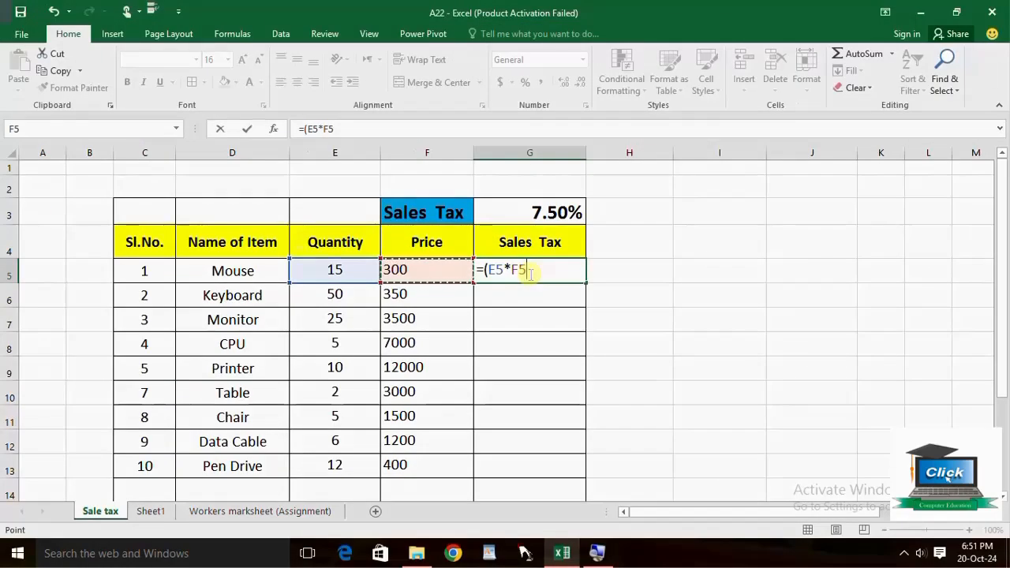
type(")*")
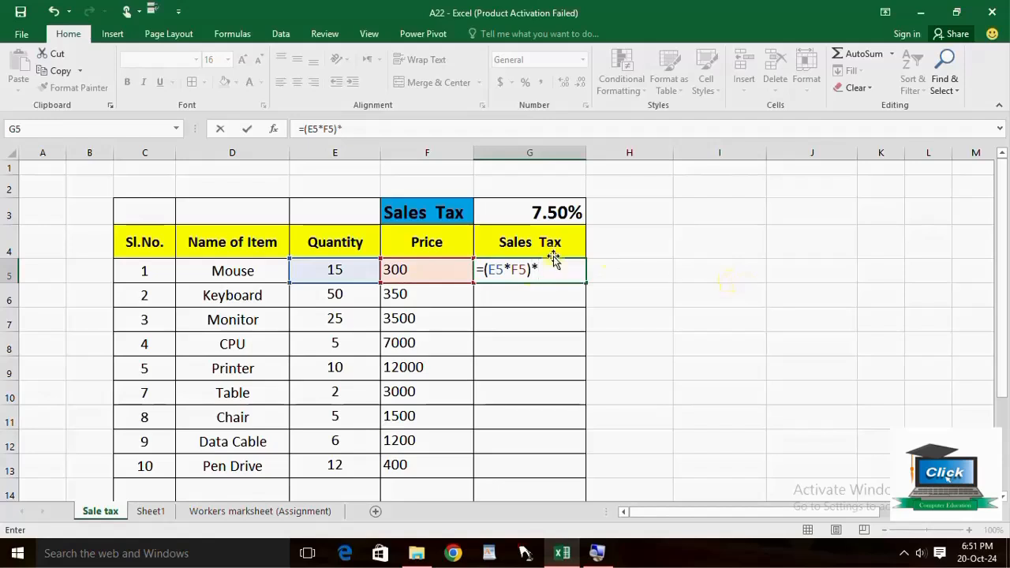
left_click(547, 212)
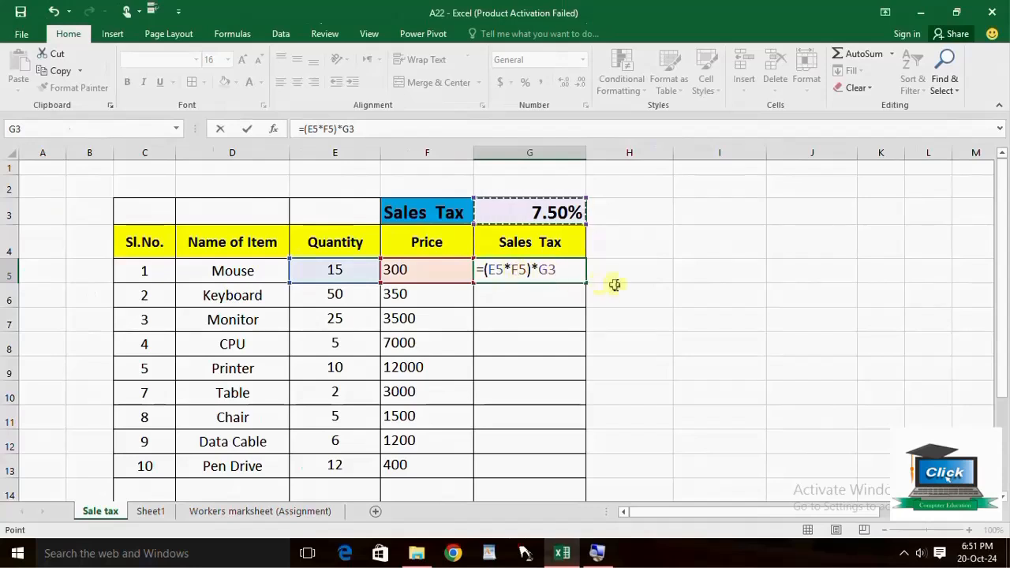
key("Return")
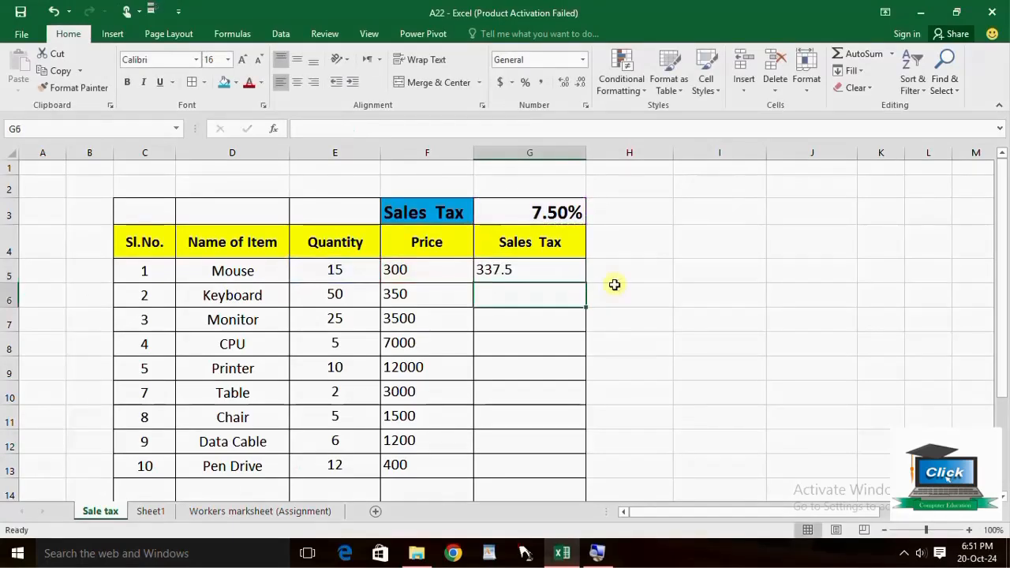
- Fill the Mouse sales tax formula from G5 down to the Pen Drive row, G13
left_click(521, 273)
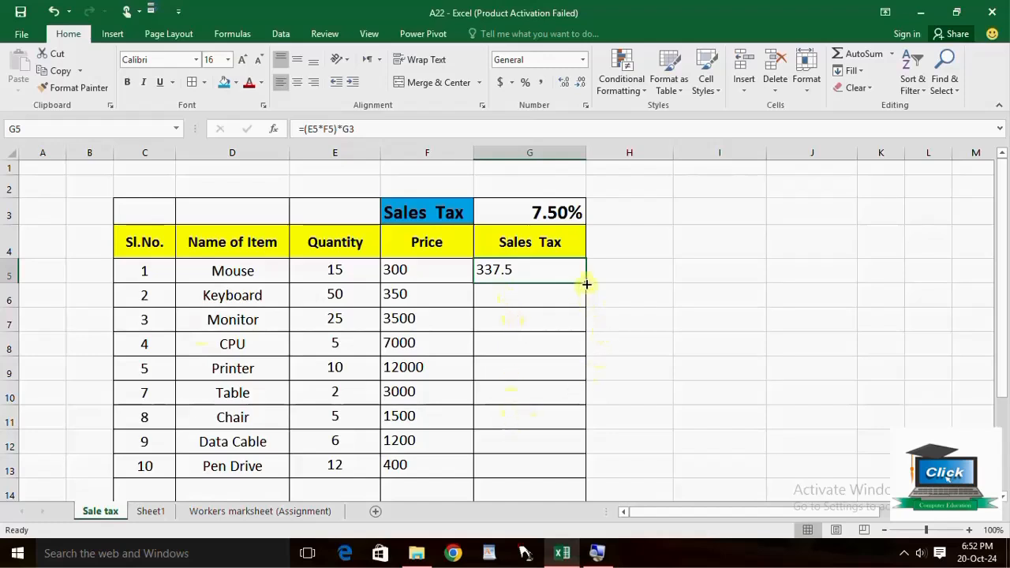
left_click_drag(586, 283, 584, 473)
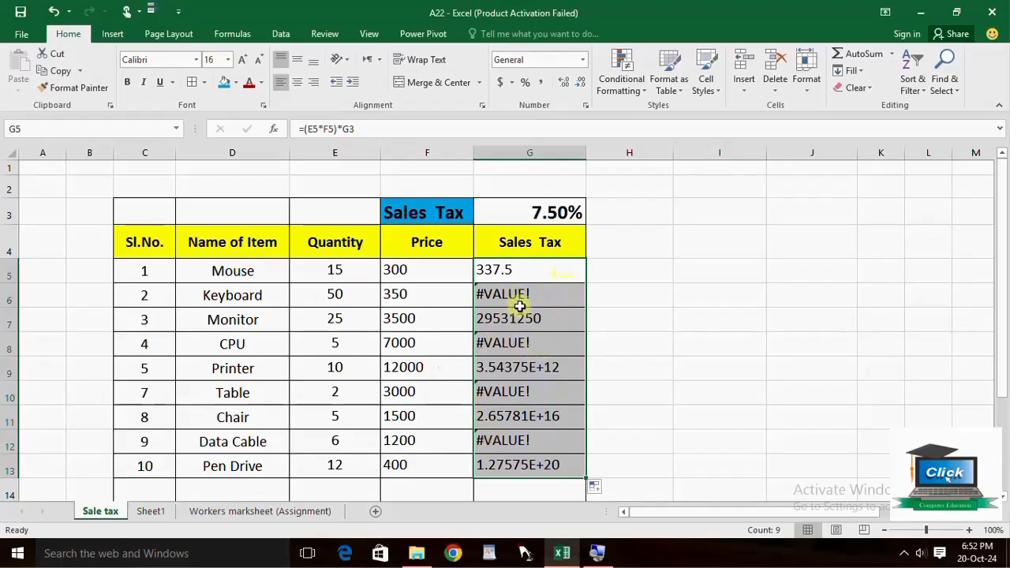
left_click(682, 385)
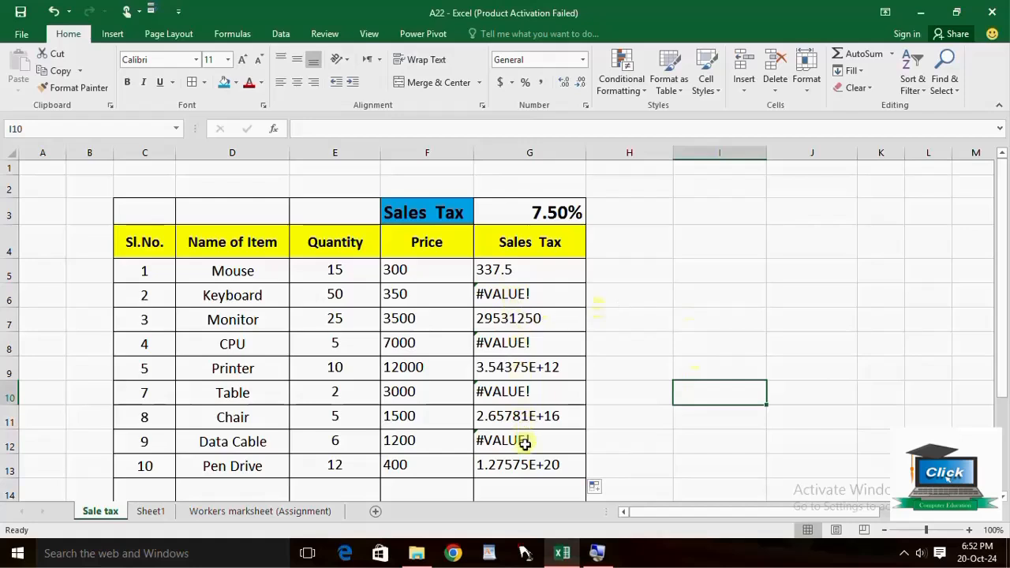
- Enter the sample numbers 452, 852 and 152 in cells I6, I7 and I8
left_click(707, 290)
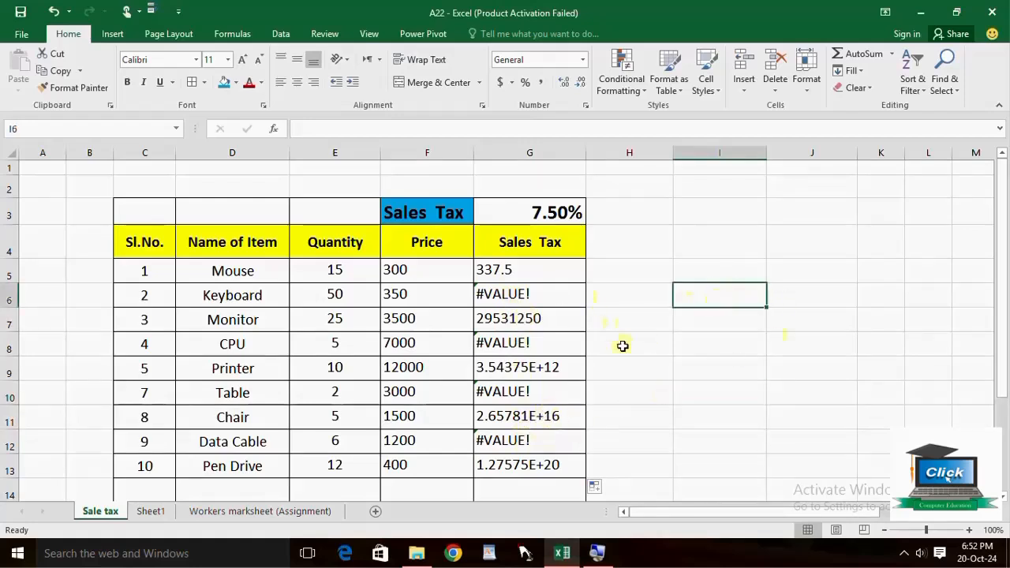
type("4")
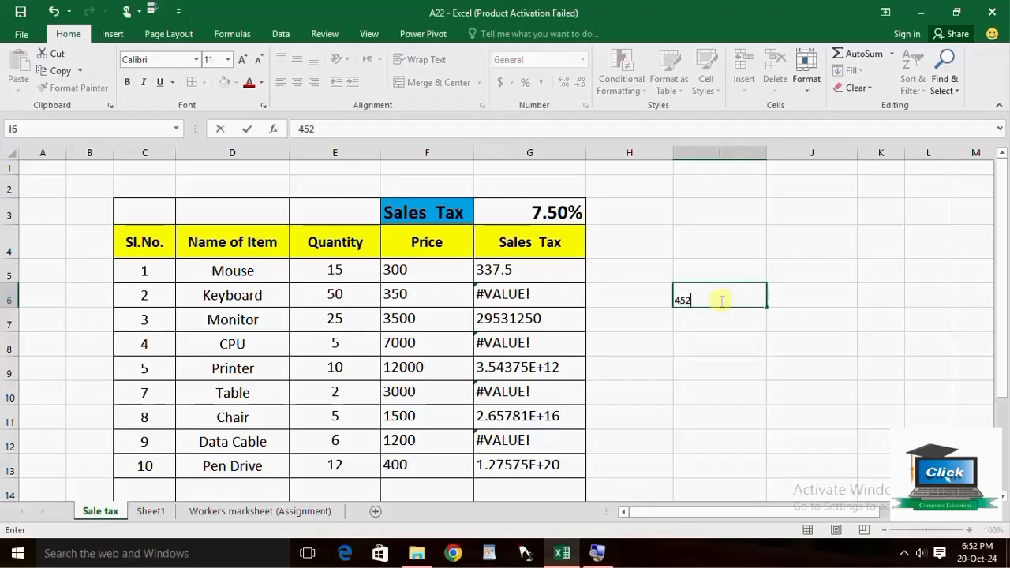
type("52")
left_click(704, 323)
type("8")
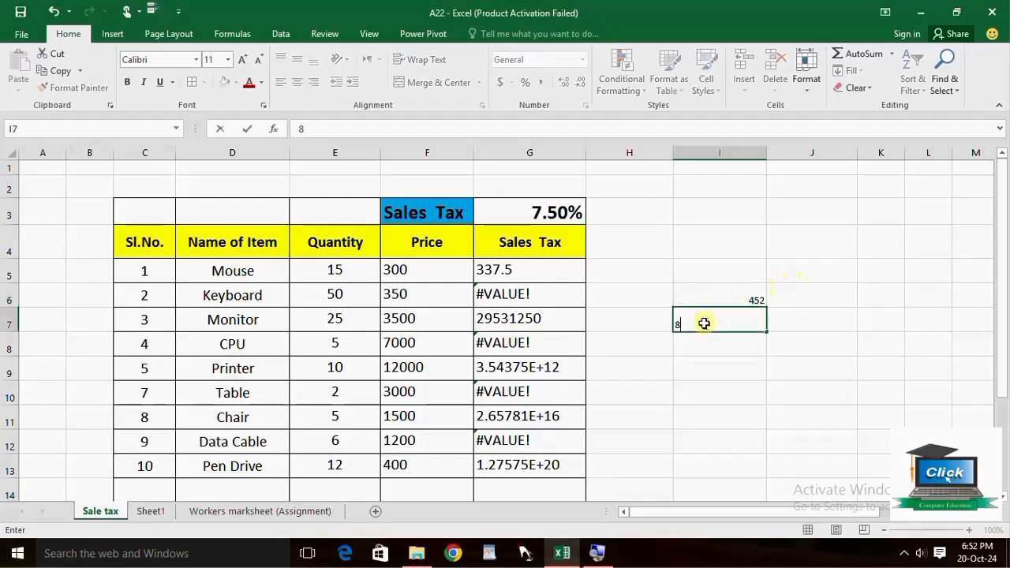
left_click(705, 346)
type("1")
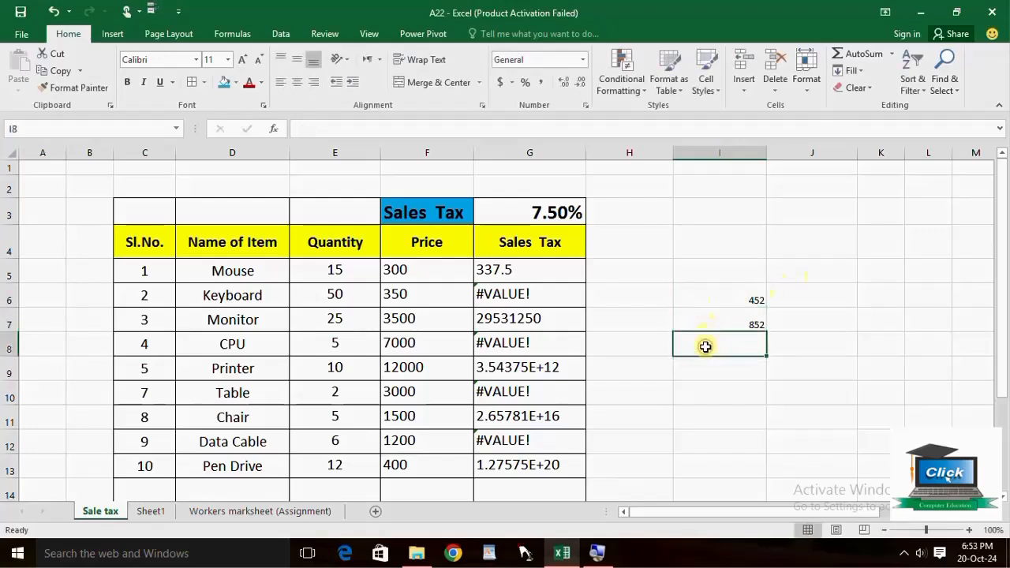
type("52")
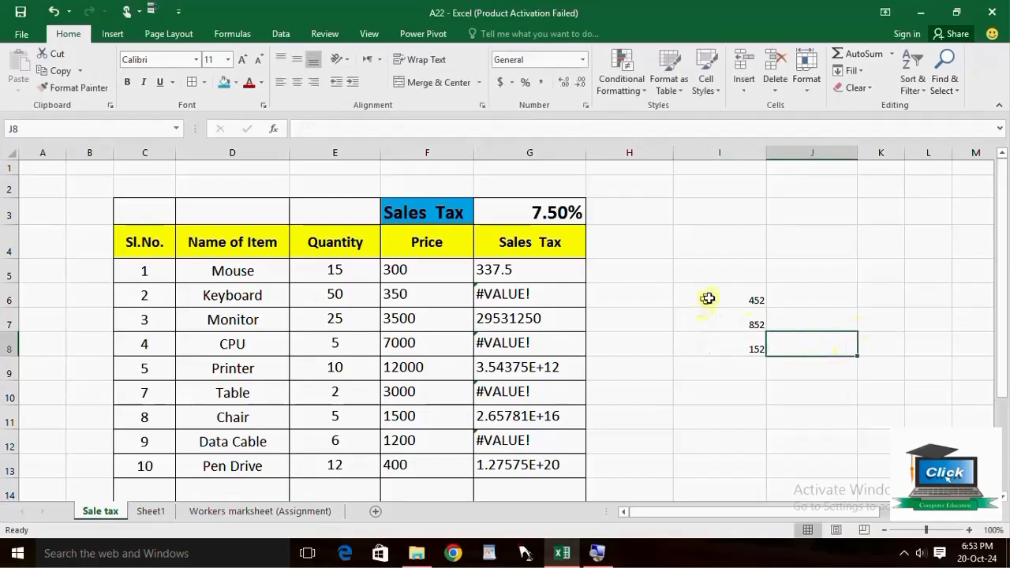
- Enlarge the font of the three sample numbers in I6:I8 by four size increments
left_click_drag(706, 297, 711, 342)
left_click(243, 60)
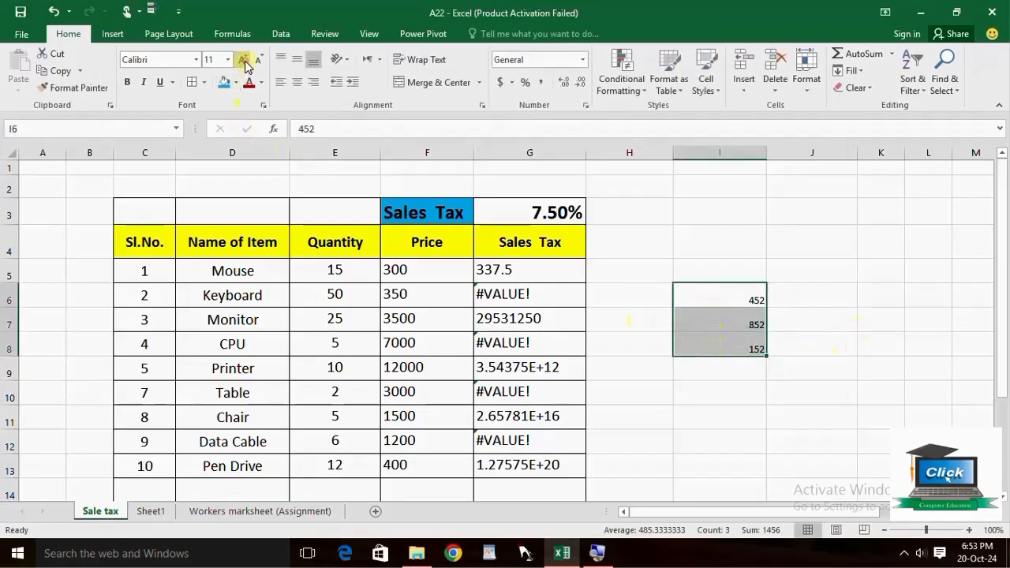
left_click(242, 60)
left_click(243, 60)
left_click(242, 60)
left_click(773, 343)
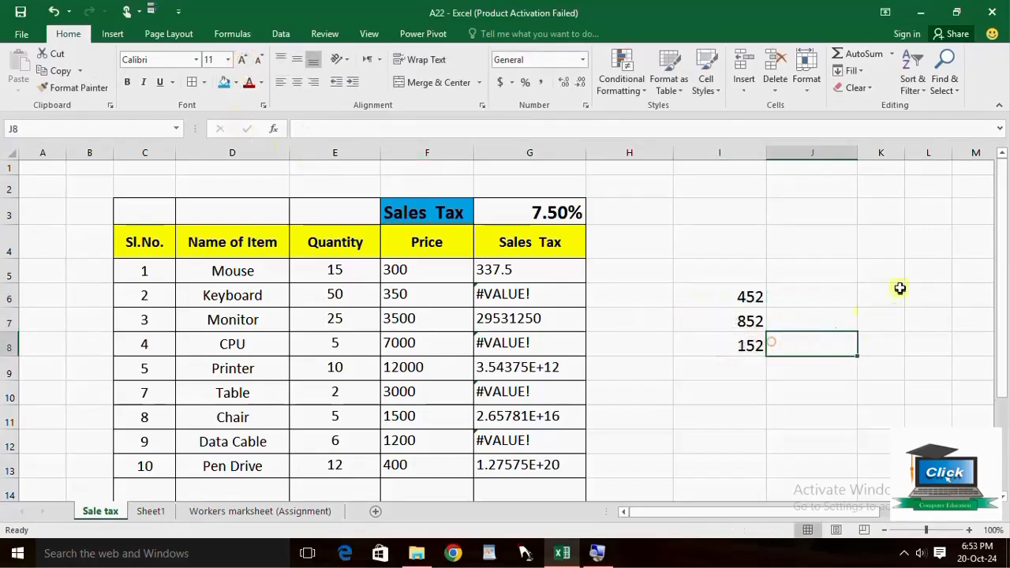
- Enter a sample rate of 9% in cell K4
left_click(886, 241)
type("9")
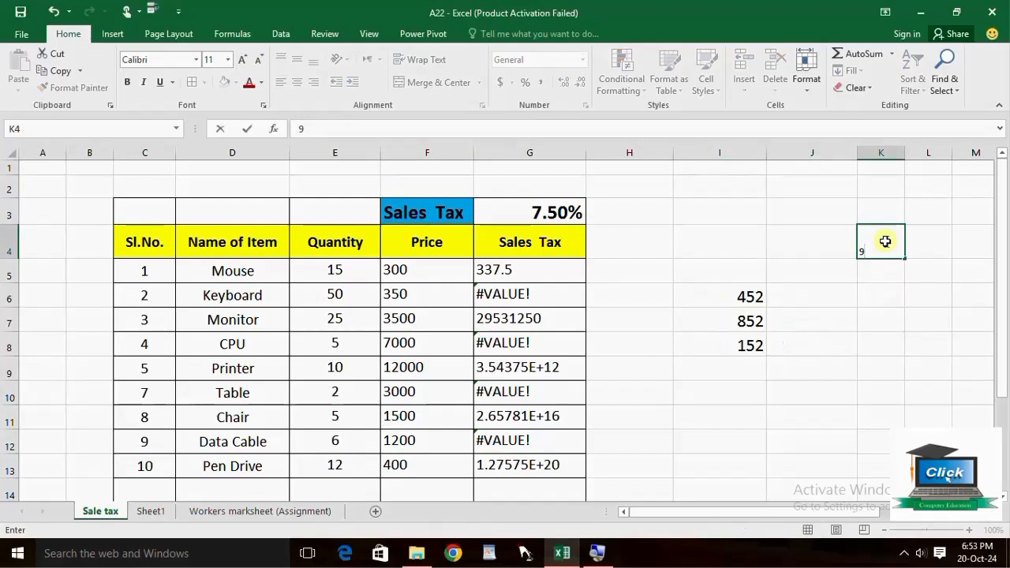
type("%")
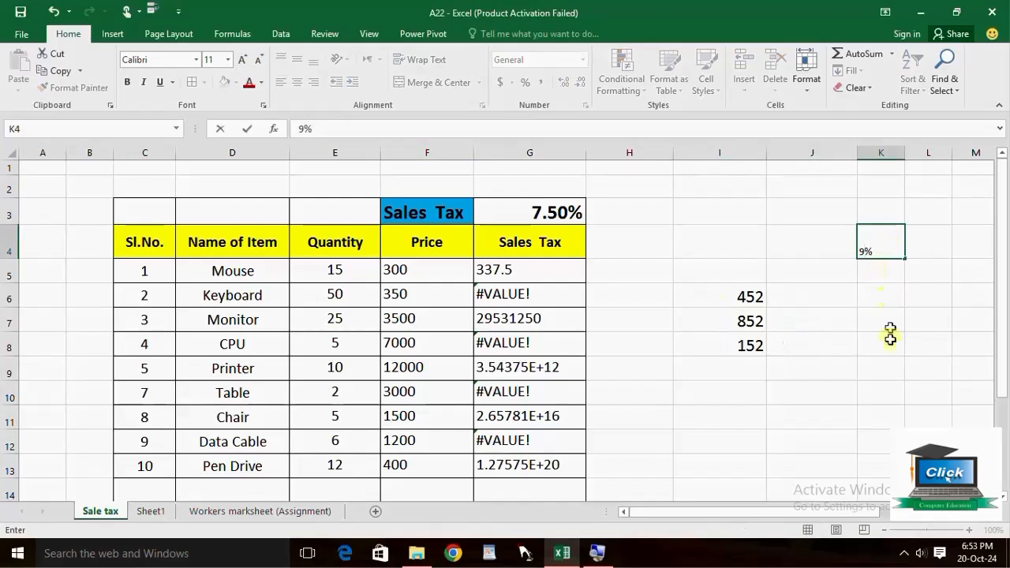
left_click(891, 342)
- Enlarge the font of the percentage in K4 by several size increments
left_click(886, 241)
left_click(243, 59)
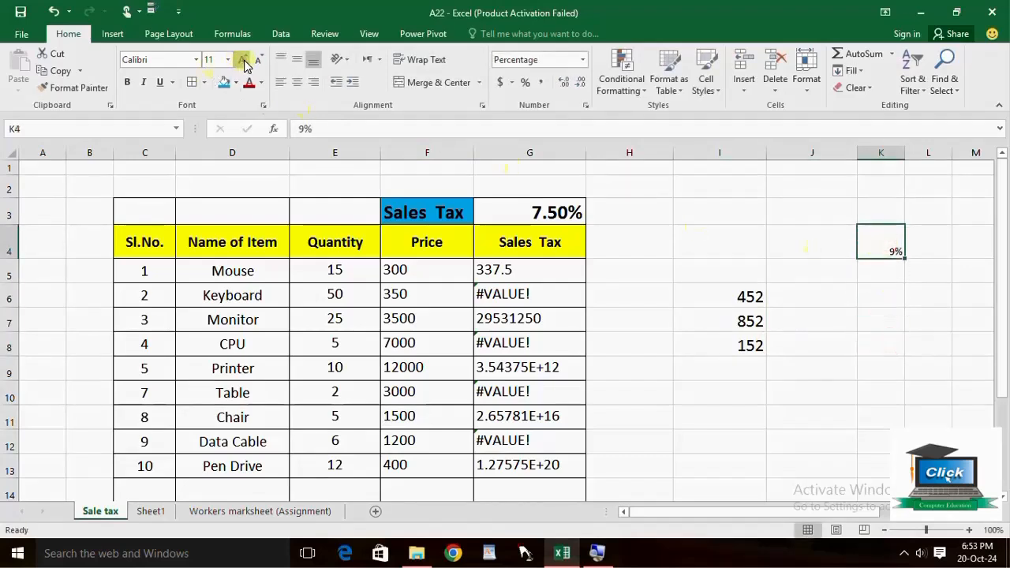
left_click(243, 59)
left_click(242, 59)
left_click(242, 59)
left_click(242, 59)
left_click(848, 389)
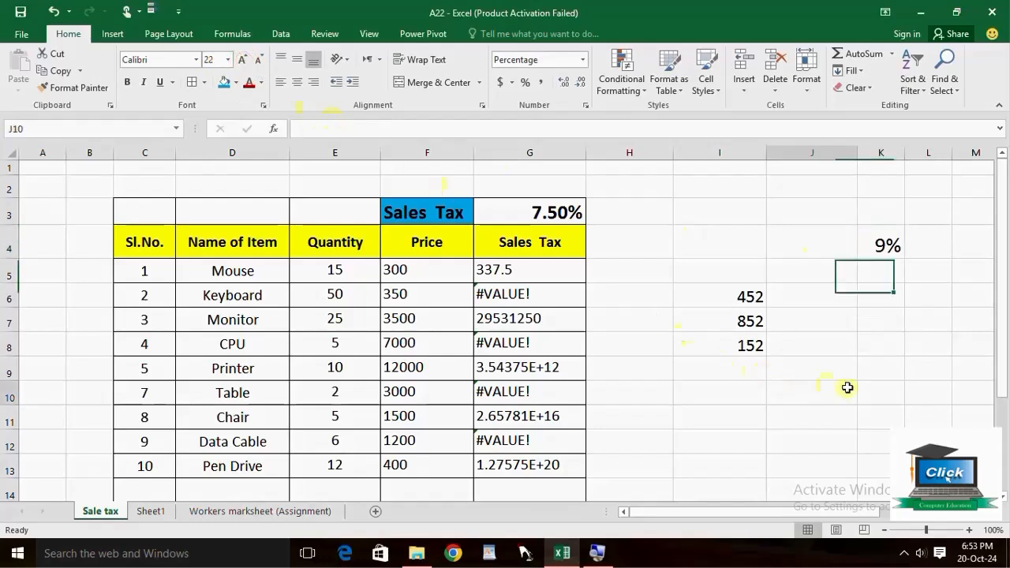
key("Up")
- Multiply the first sample number by the percentage rate in J6 with the formula =I6*K4
left_click(798, 298)
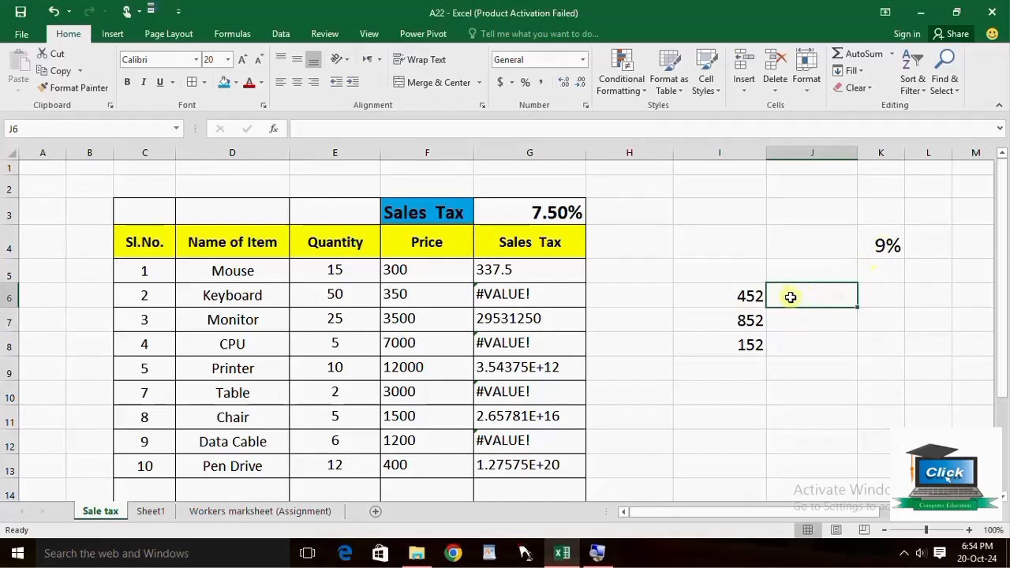
type("=")
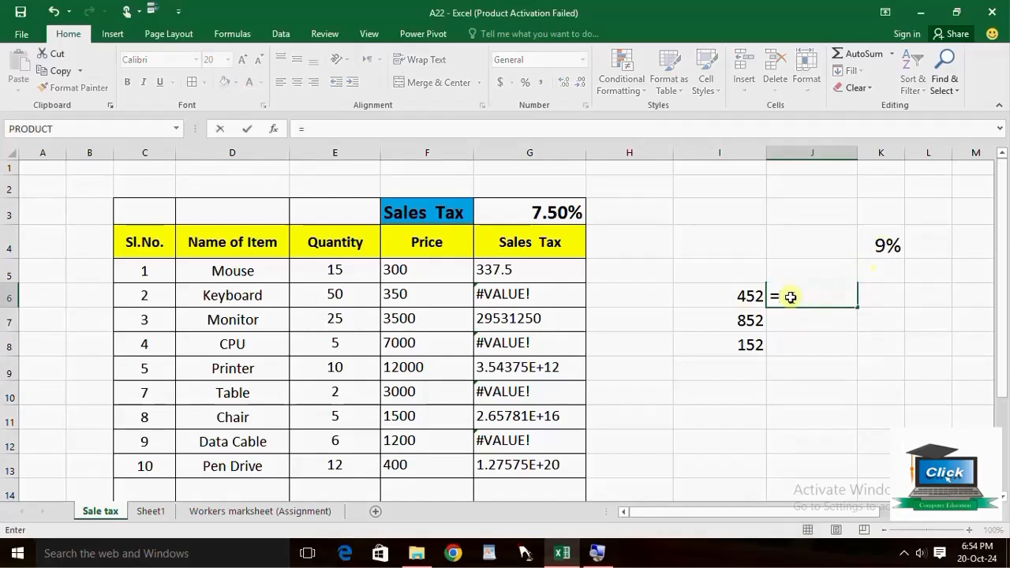
left_click(742, 296)
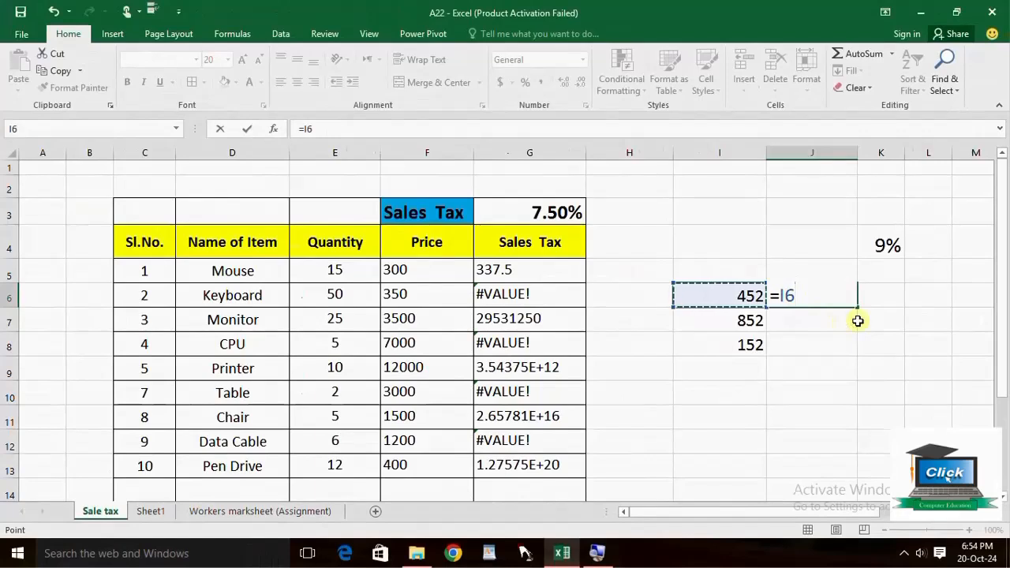
type("*")
left_click(884, 246)
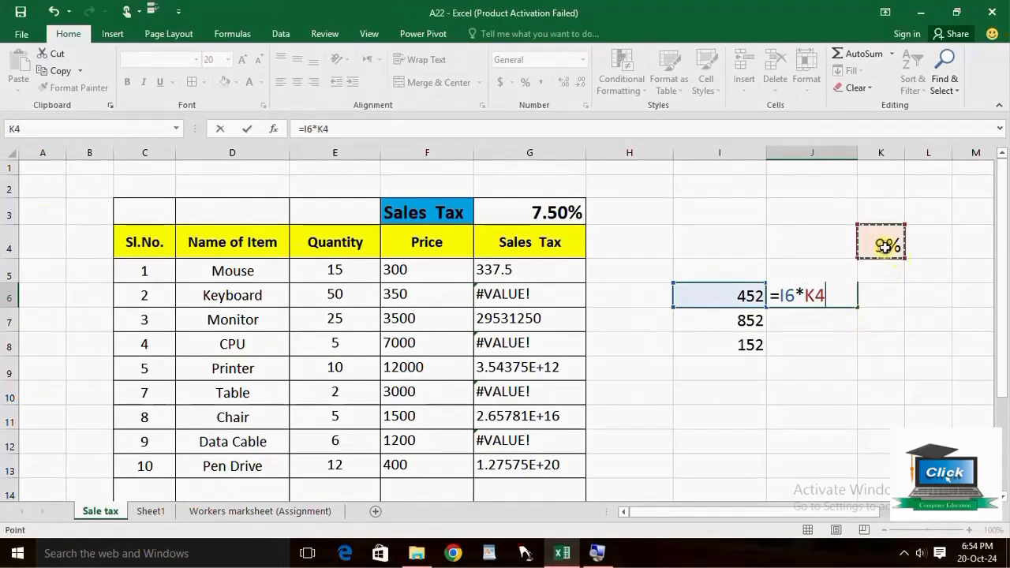
key("Return")
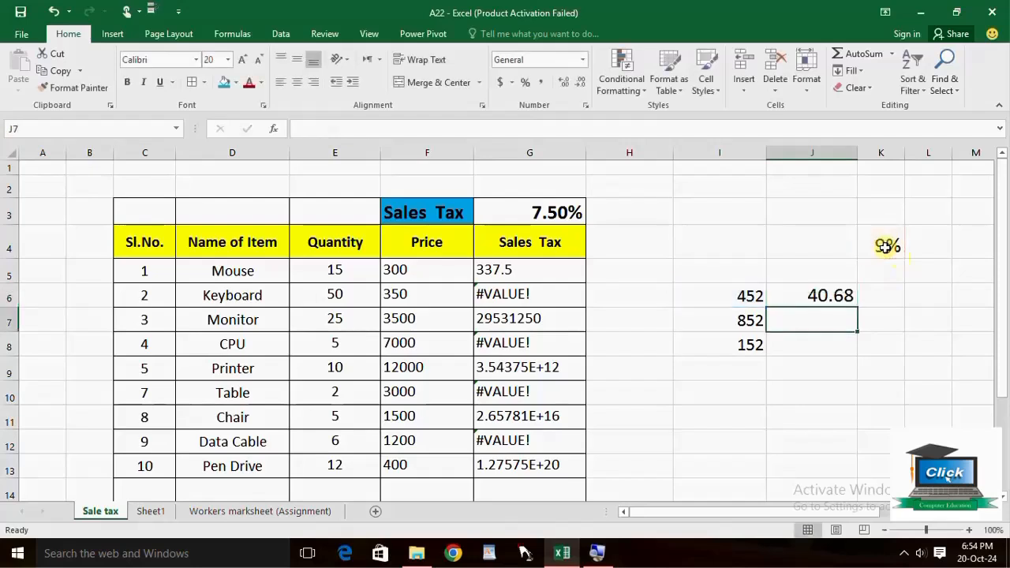
- Fill the sample percentage formula from J6 down to J8
left_click(829, 296)
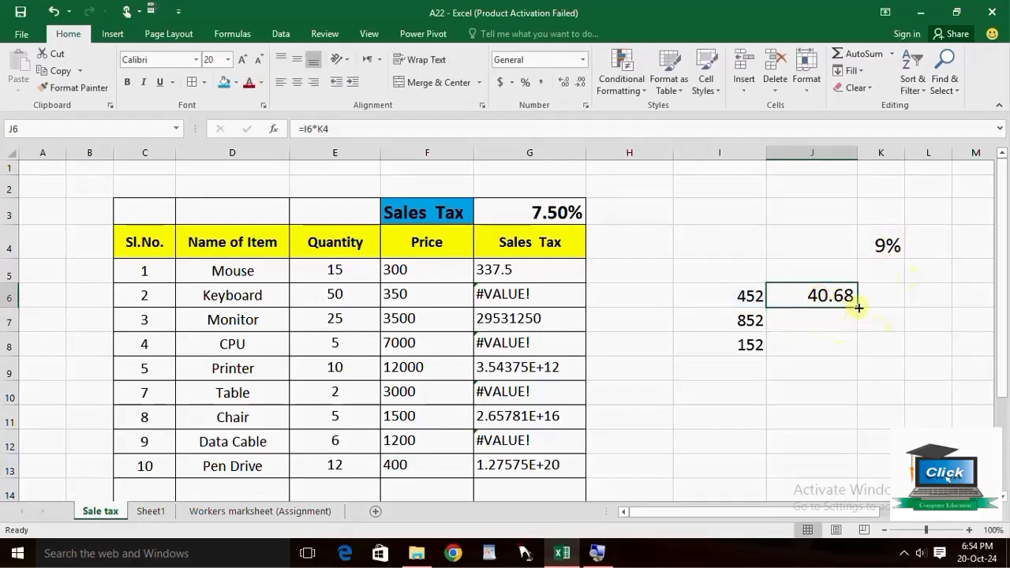
left_click_drag(858, 308, 853, 353)
left_click(829, 409)
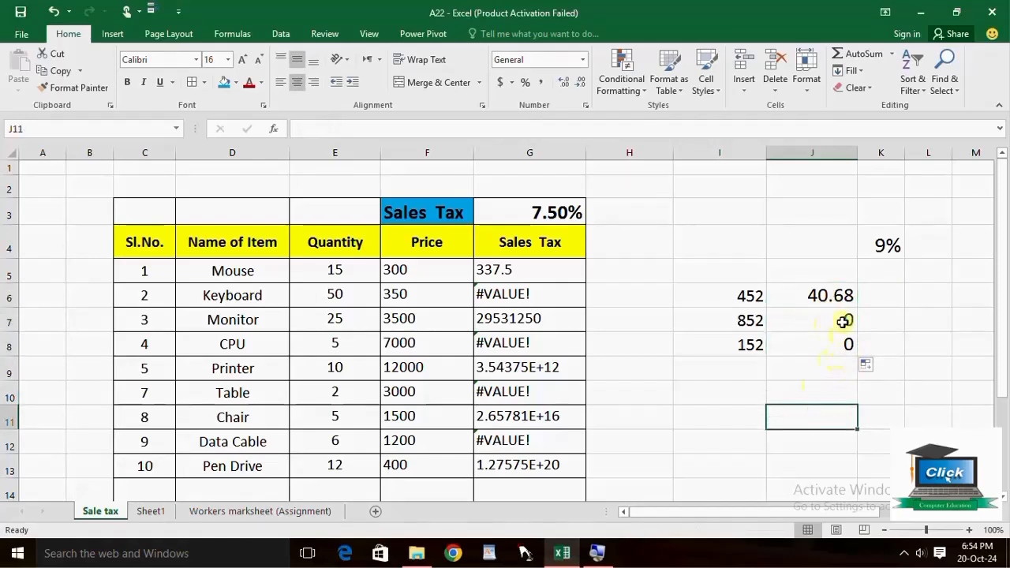
- Compare the cell references in the copied formula in J8 with the original formula in J6
left_click(838, 348)
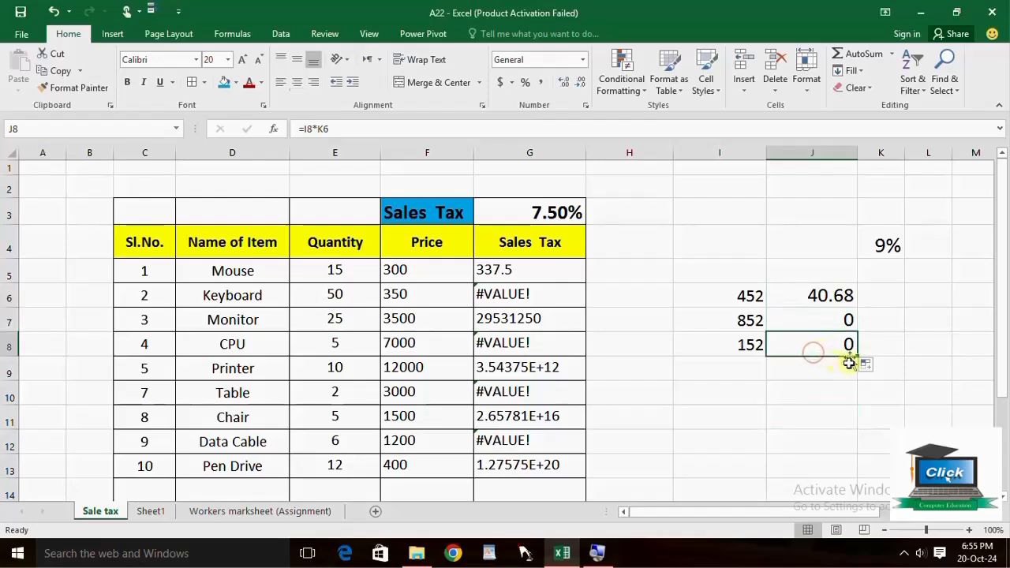
left_click(821, 293)
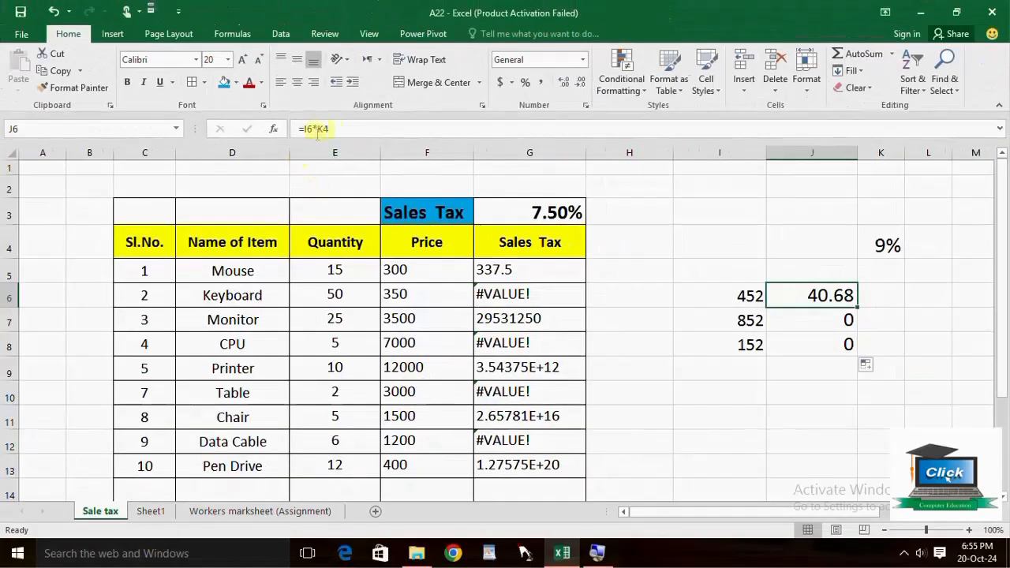
- Inspect which cells the formulas in J6, J7 and J8 refer to, leaving each formula unchanged
left_click(311, 131)
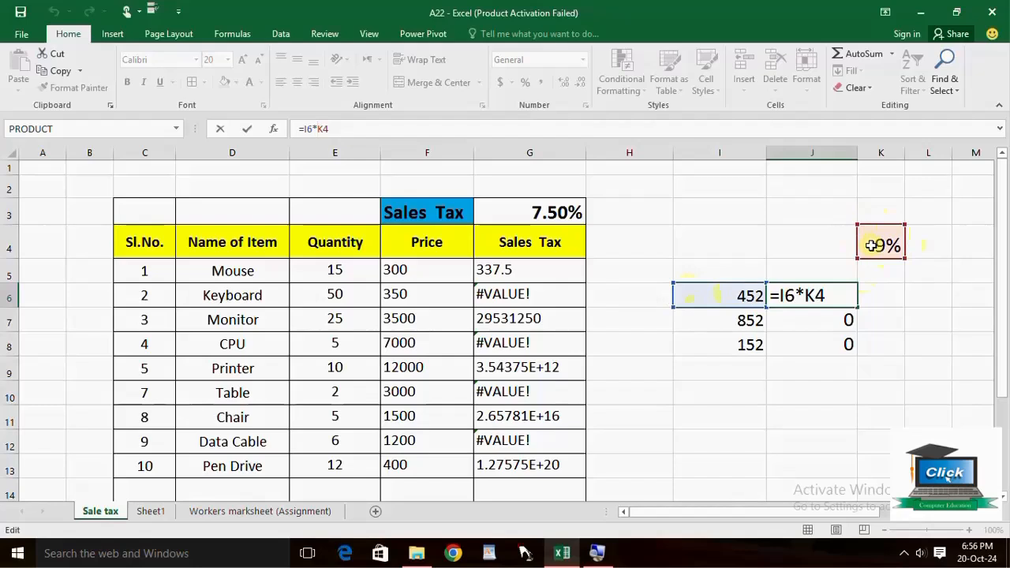
key("Return")
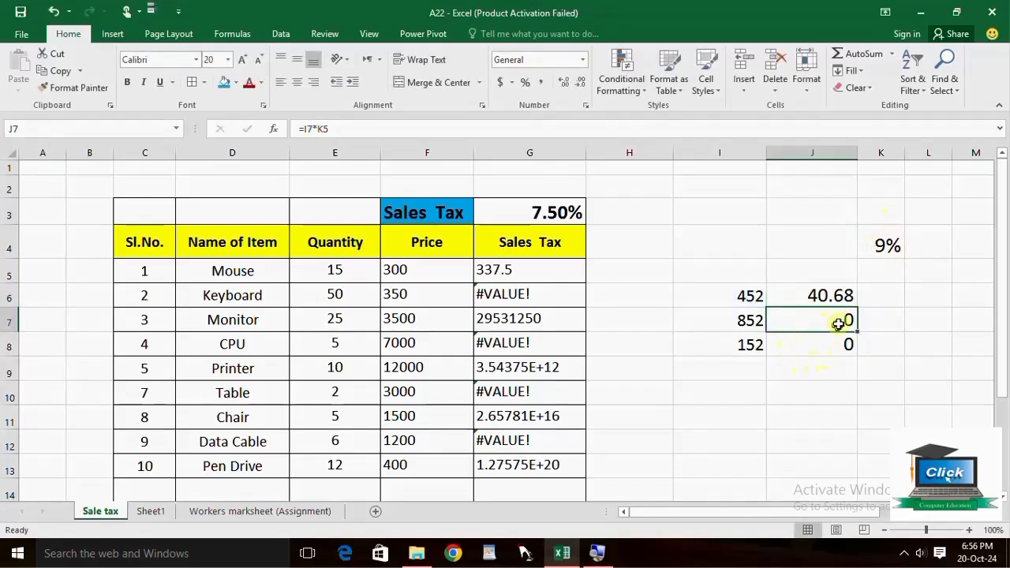
left_click(313, 128)
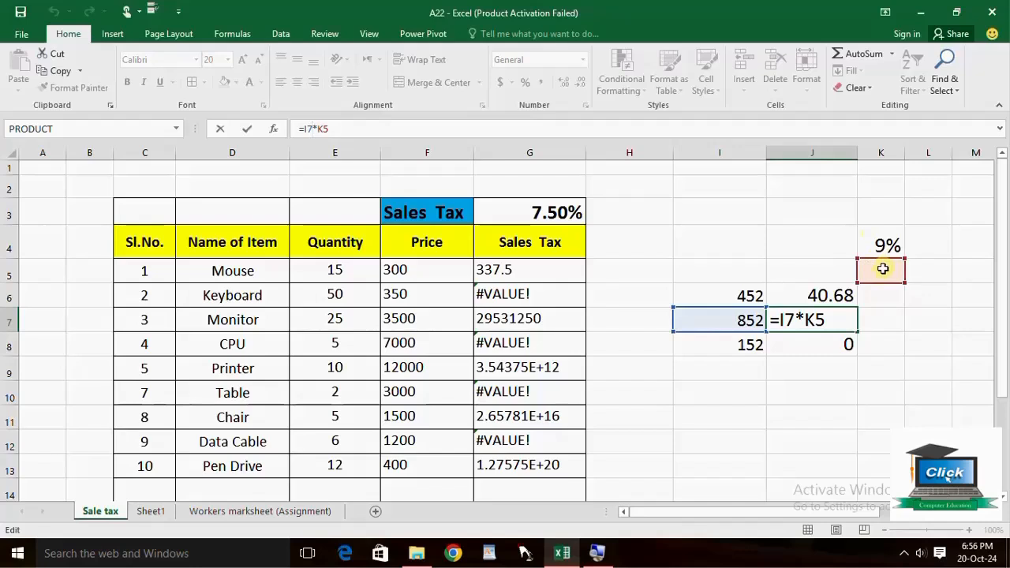
key("Return")
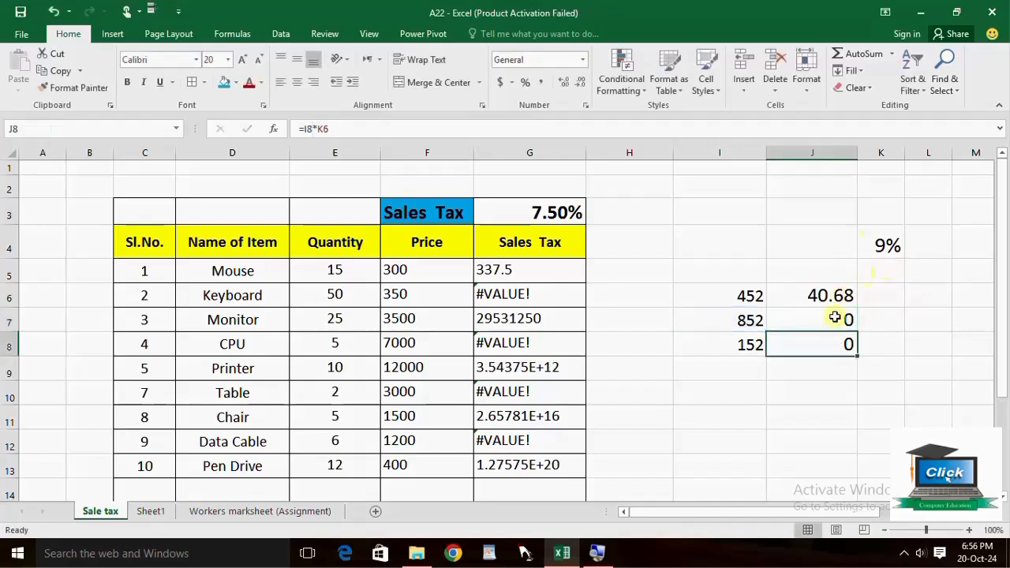
left_click(314, 129)
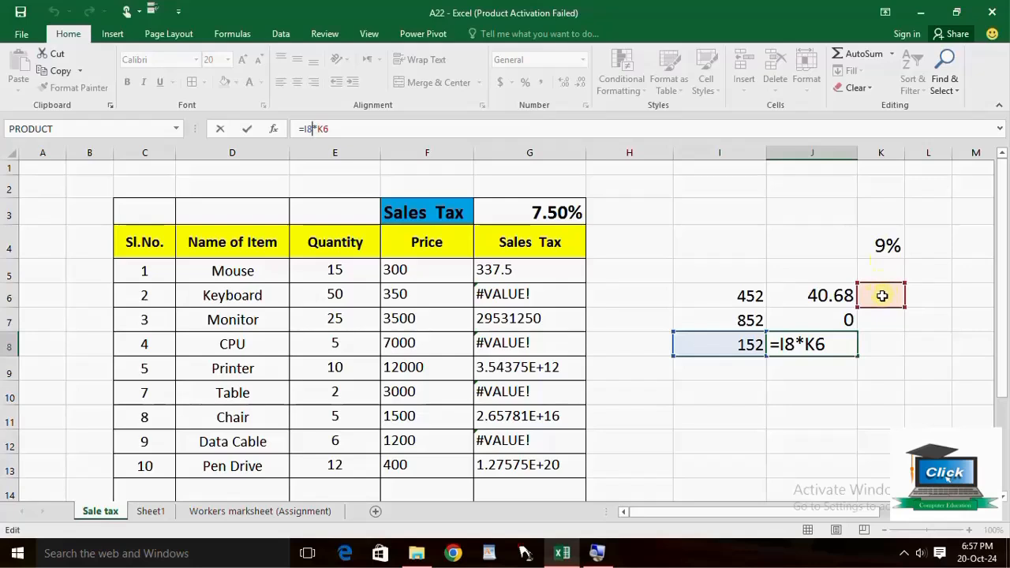
key("Return")
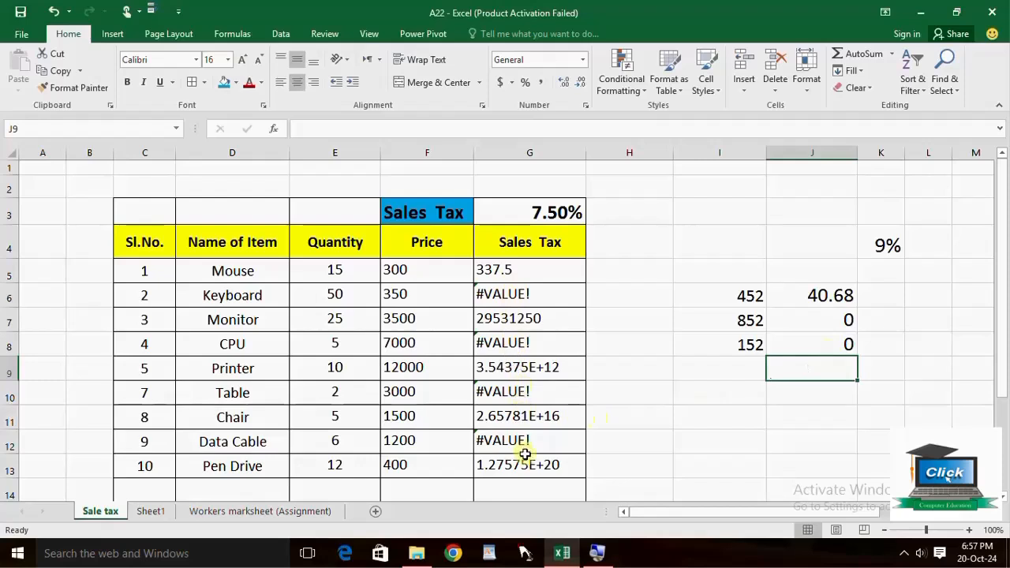
- Make the rate reference absolute in J6 so the formula reads =I6*$K$4, and fill it down to J8
left_click(820, 295)
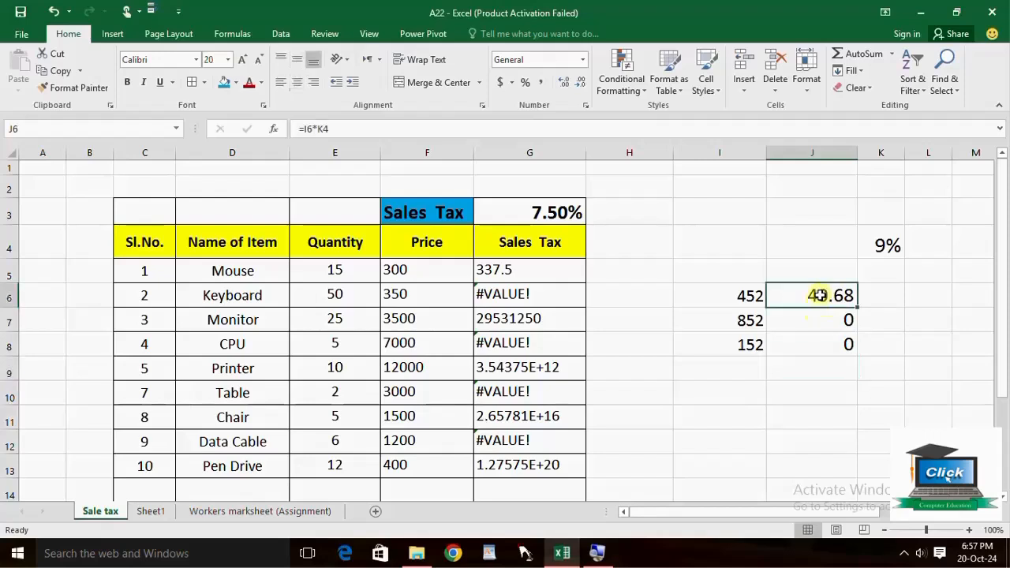
left_click(310, 129)
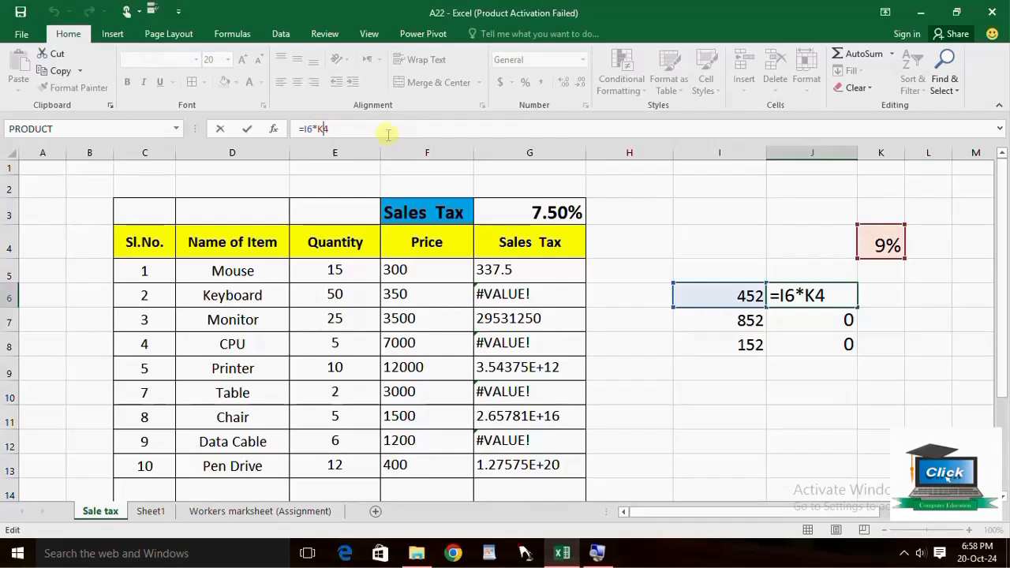
key("F4")
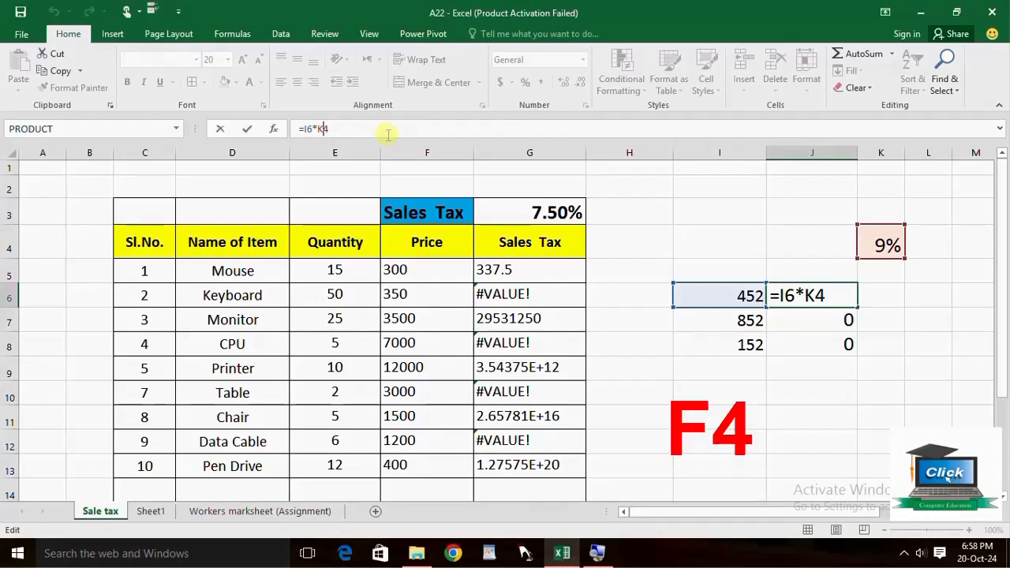
key("F4")
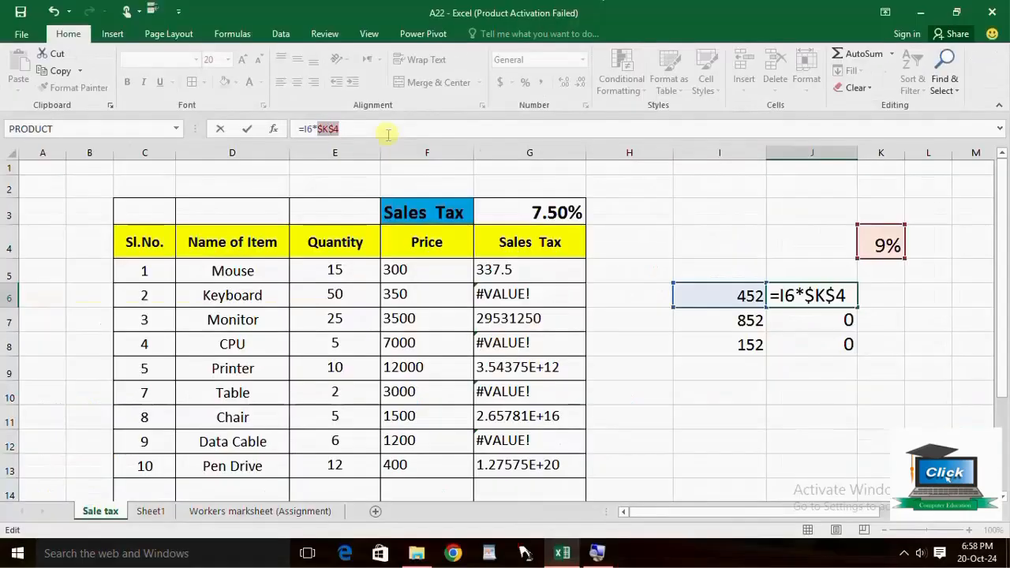
key("Return")
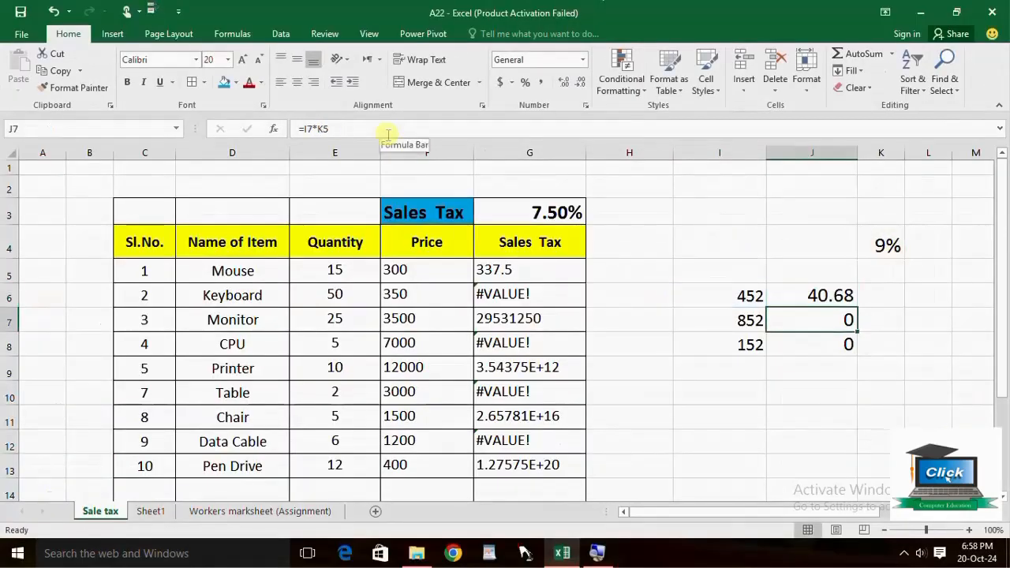
left_click(837, 295)
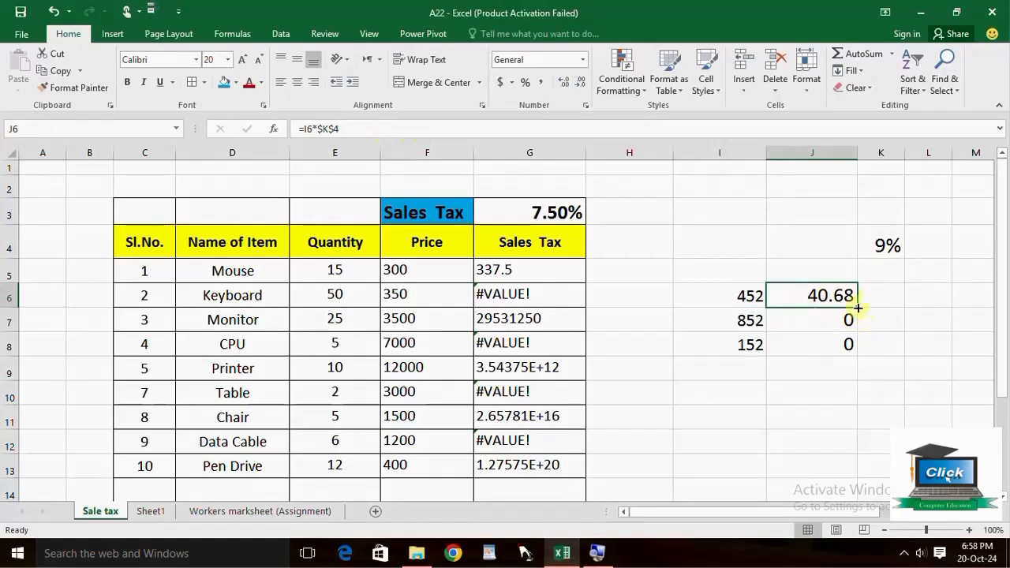
left_click_drag(858, 308, 861, 353)
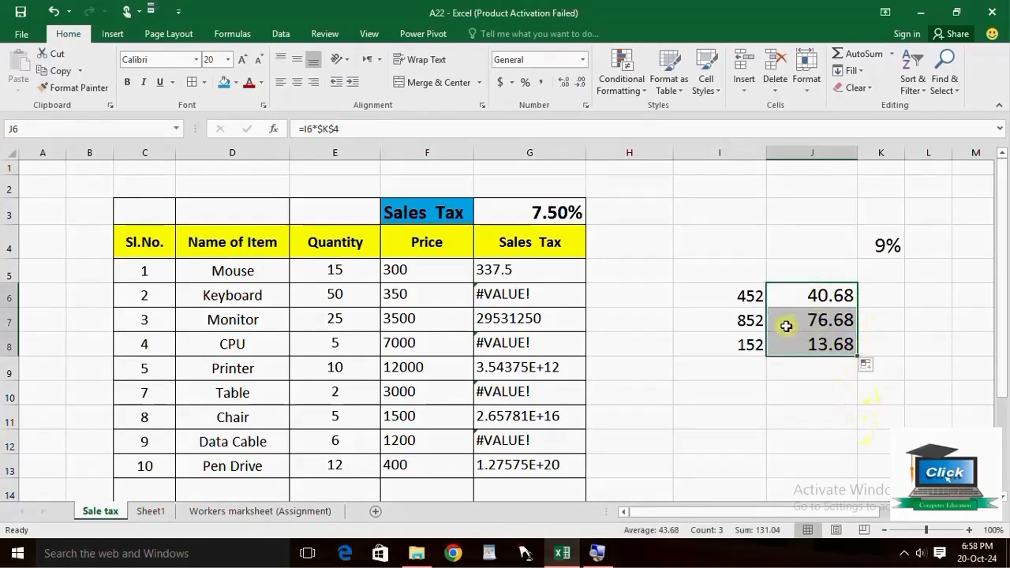
- Check the cell references of the copied formulas in J7 and J8 against the fixed rate cell
left_click(833, 348)
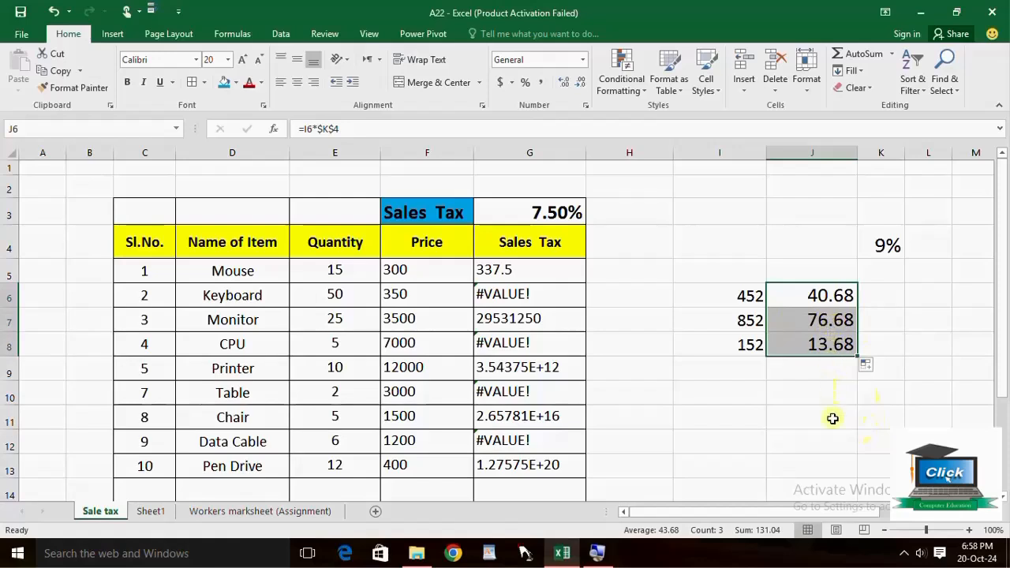
left_click(816, 317)
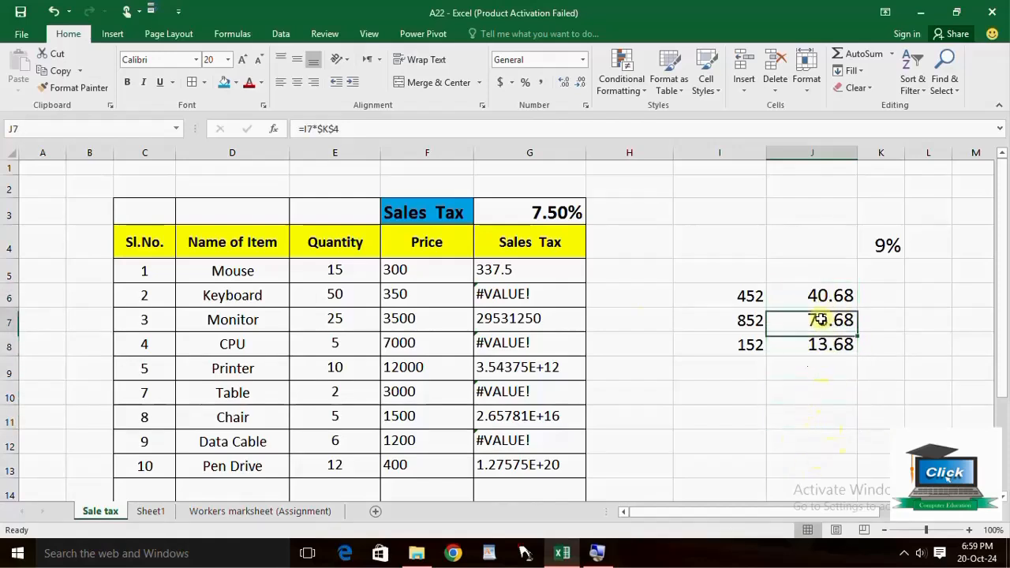
left_click(321, 128)
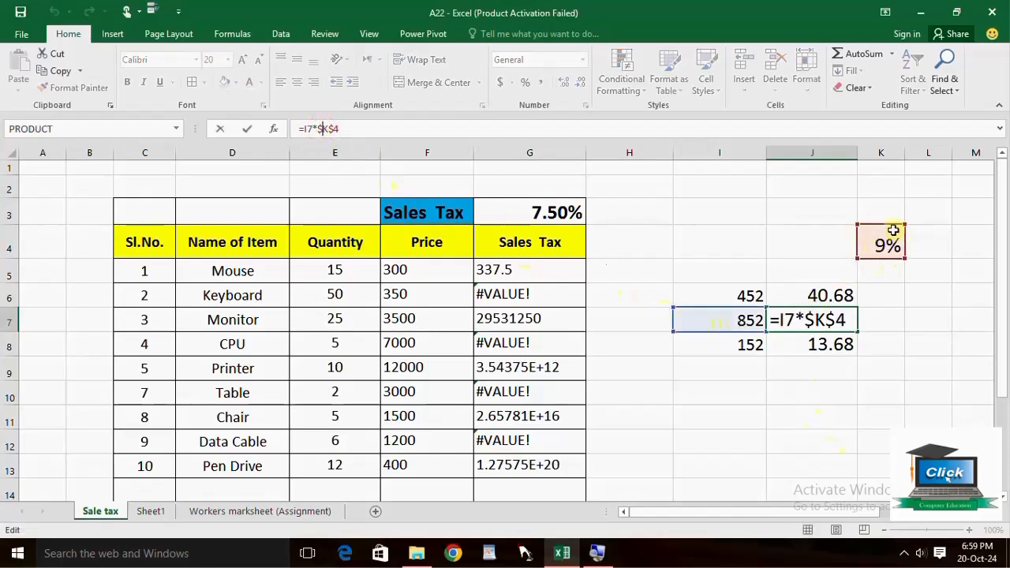
key("Return")
key("F2")
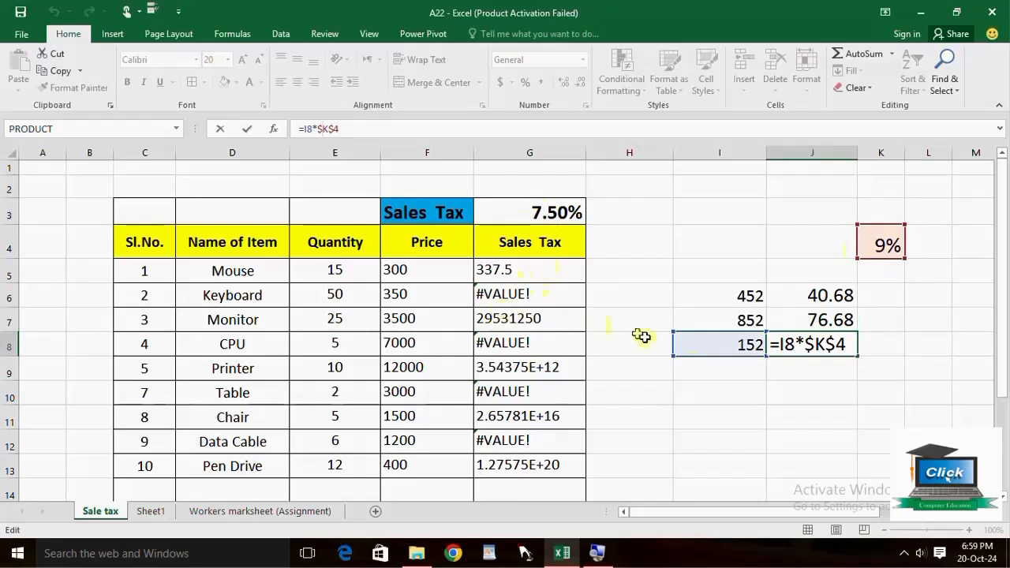
key("Return")
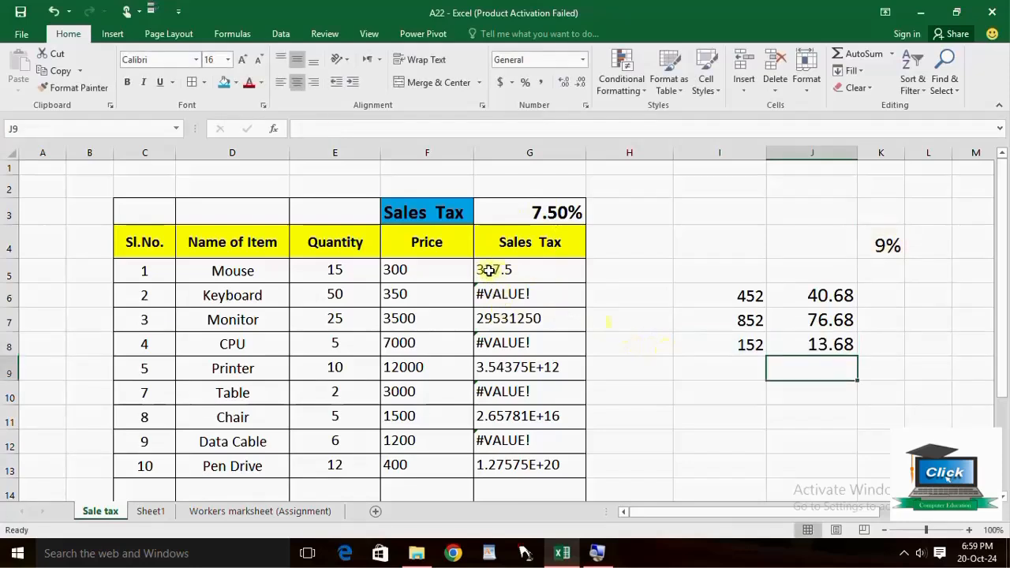
- Change the Mouse row's sales tax formula in G5 to =(E5*F5)*$G$3 and fill it down to G13
left_click(489, 270)
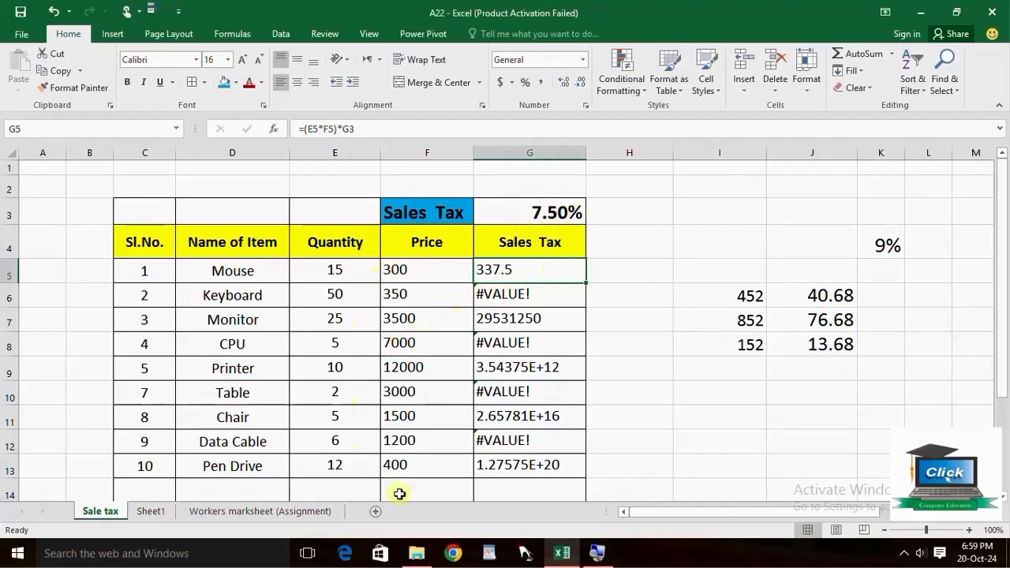
left_click(330, 129)
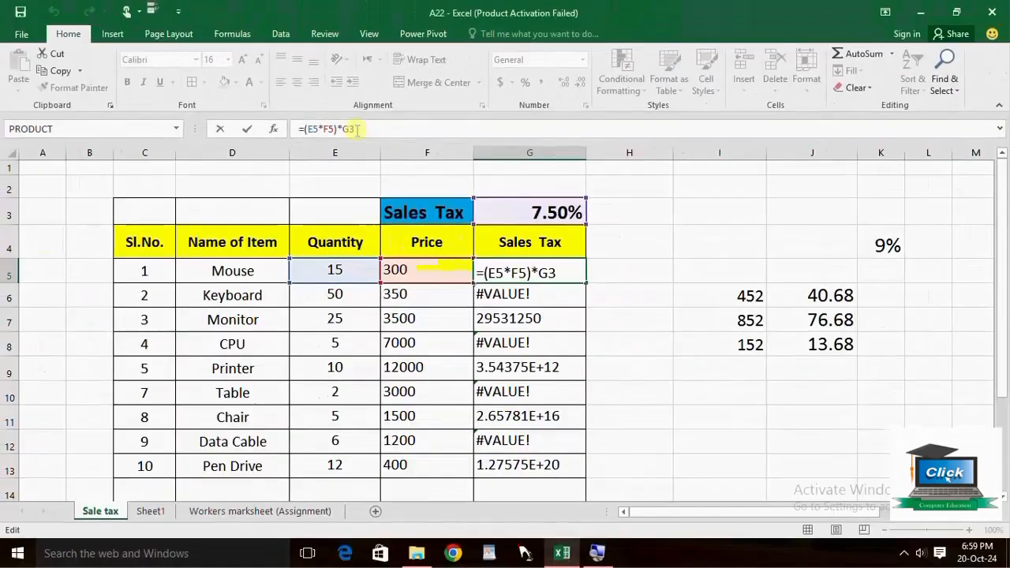
left_click(355, 128)
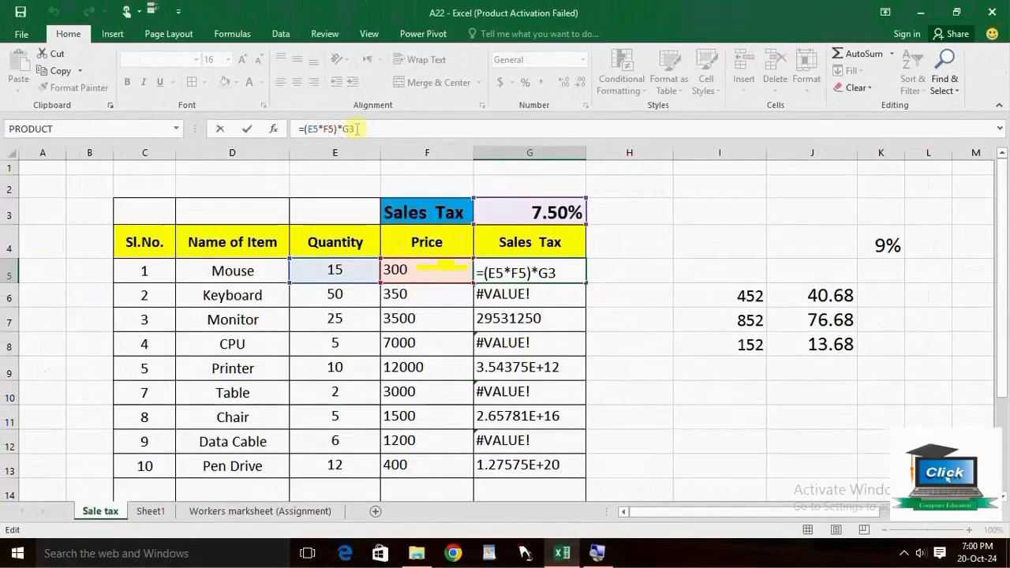
key("F4")
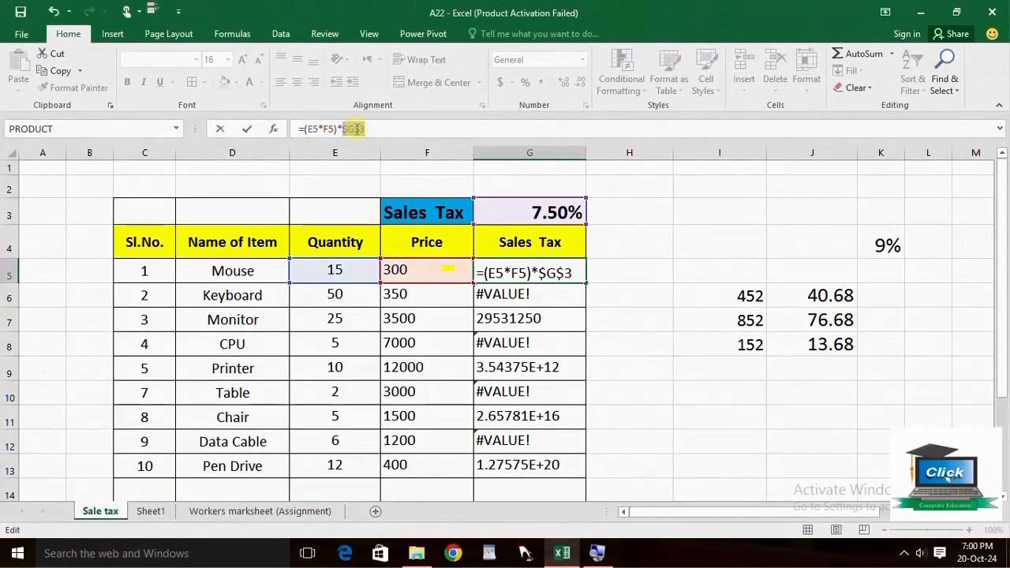
key("Return")
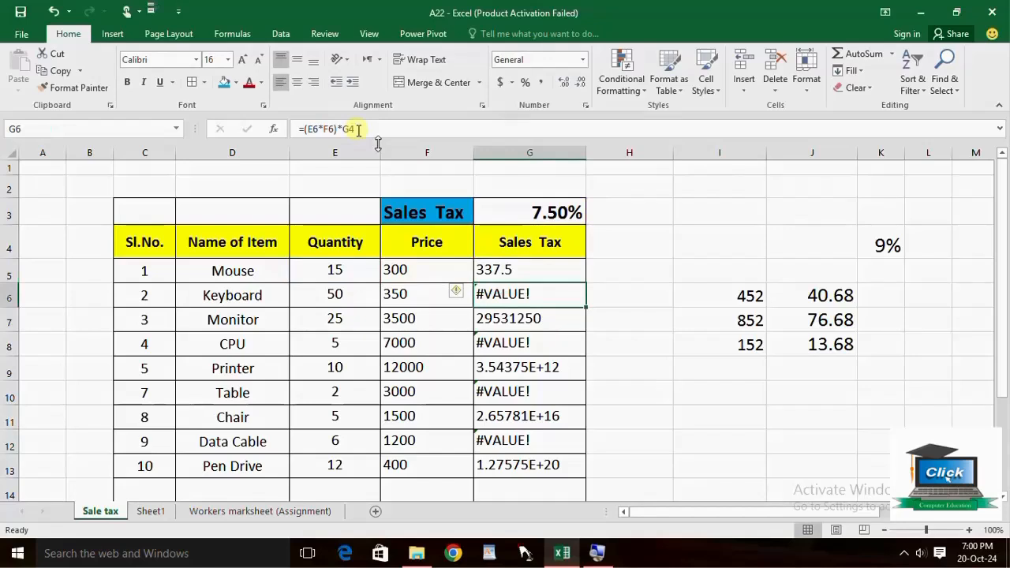
left_click(493, 270)
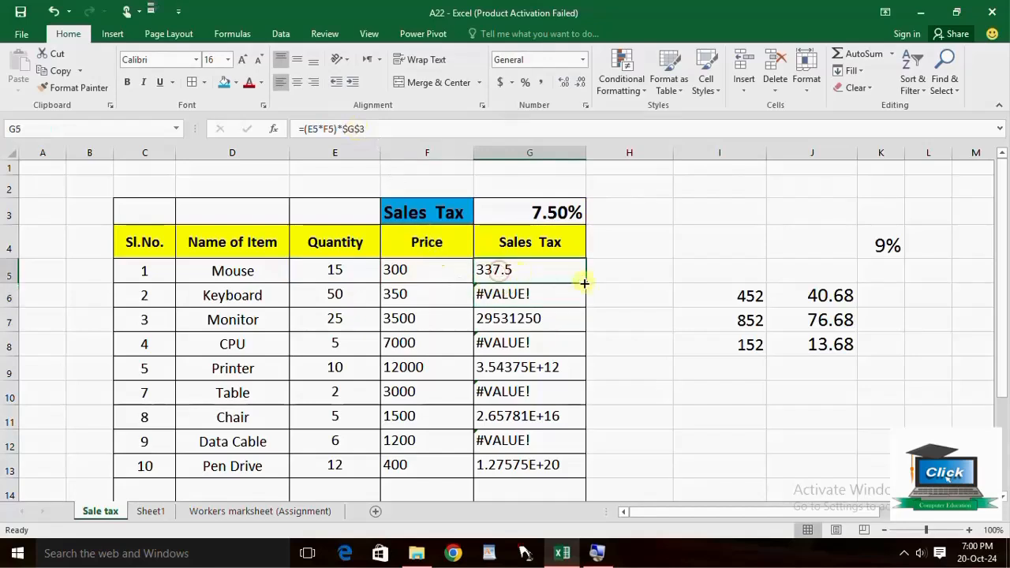
left_click_drag(584, 283, 589, 472)
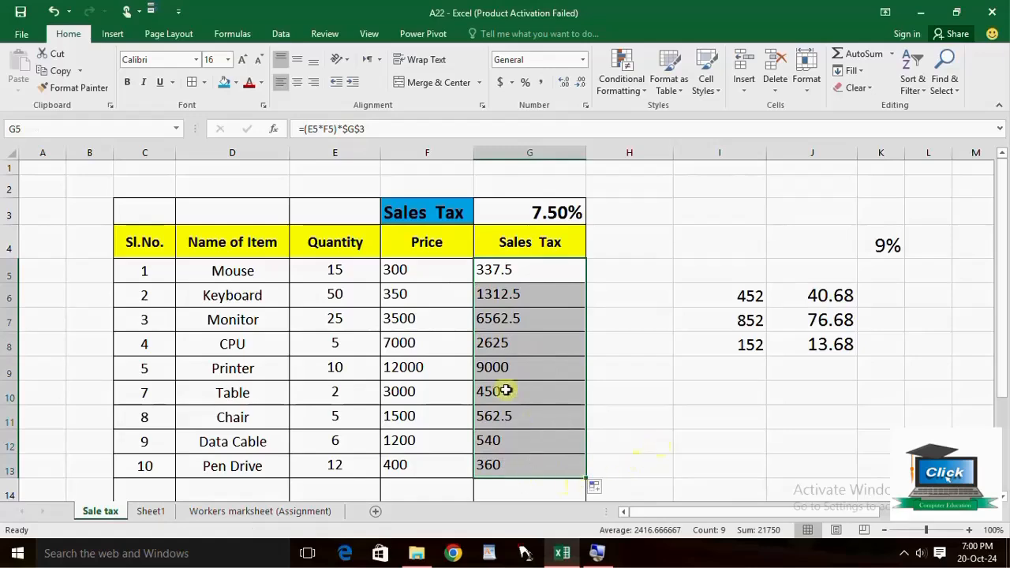
scroll(506, 390, "down", 2)
scroll(507, 388, "up", 2)
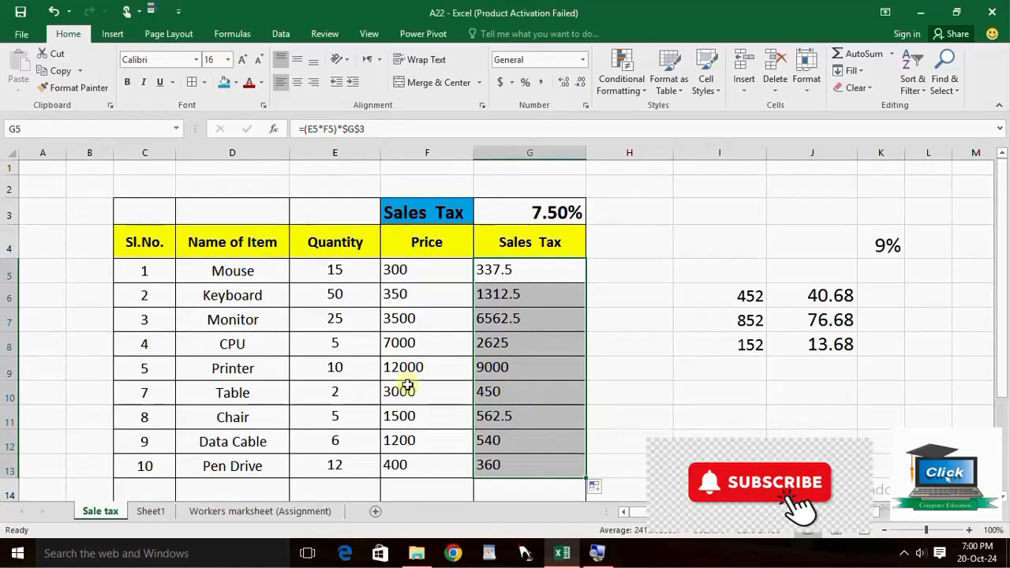
scroll(406, 383, "down", 1)
scroll(406, 385, "up", 1)
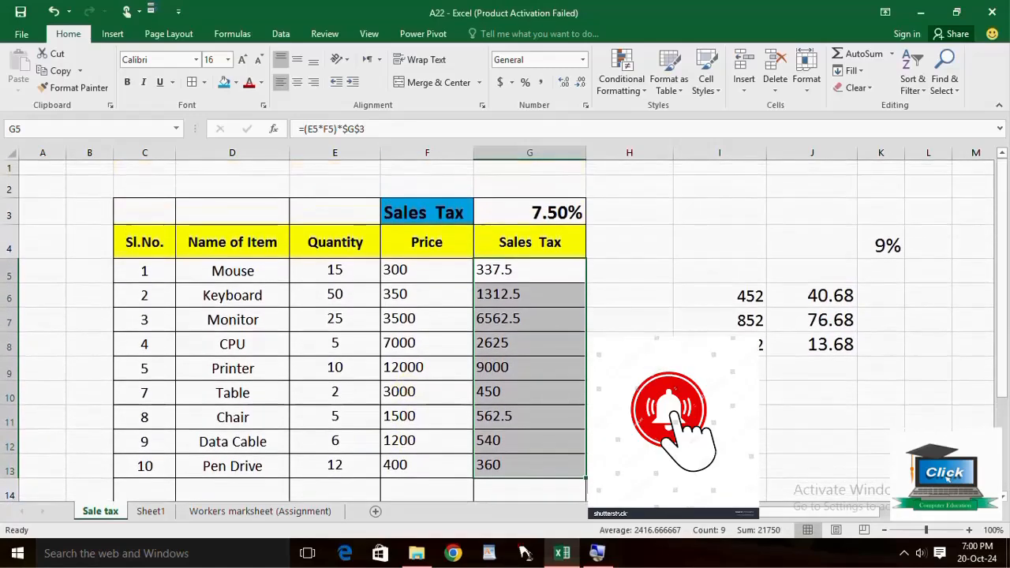